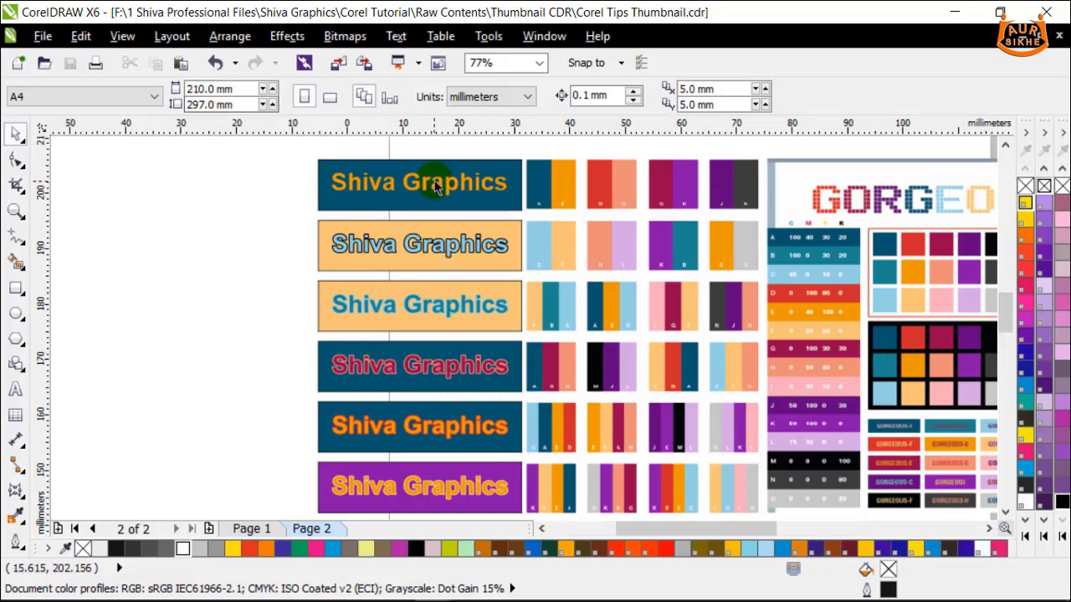
Examine the sample banners, the colour combination swatches and the Gorgeous palette chart on Page 2
{"action": "scroll", "coordinate": [414, 178], "scroll_direction": "up", "scroll_amount": 4}
{"action": "scroll", "coordinate": [418, 173], "scroll_direction": "down", "scroll_amount": 2}
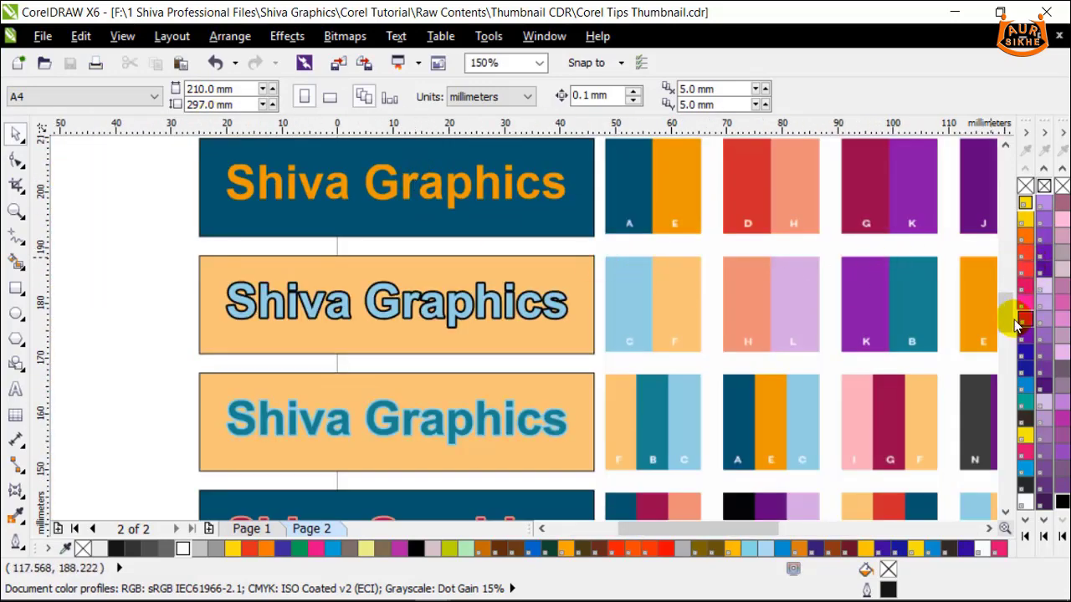
{"action": "mouse_move", "coordinate": [1005, 304]}
{"action": "left_mouse_down"}
{"action": "mouse_move", "coordinate": [1002, 367]}
{"action": "mouse_move", "coordinate": [999, 287]}
{"action": "left_mouse_up"}
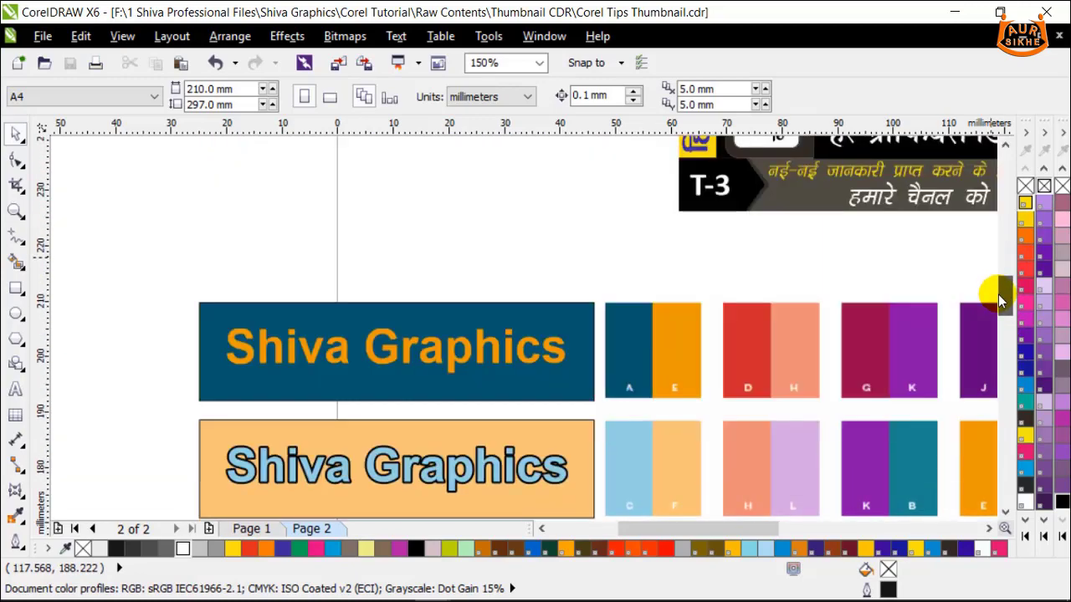
{"action": "scroll", "coordinate": [231, 290], "scroll_direction": "down", "scroll_amount": 2}
{"action": "scroll", "coordinate": [382, 343], "scroll_direction": "down", "scroll_amount": 1}
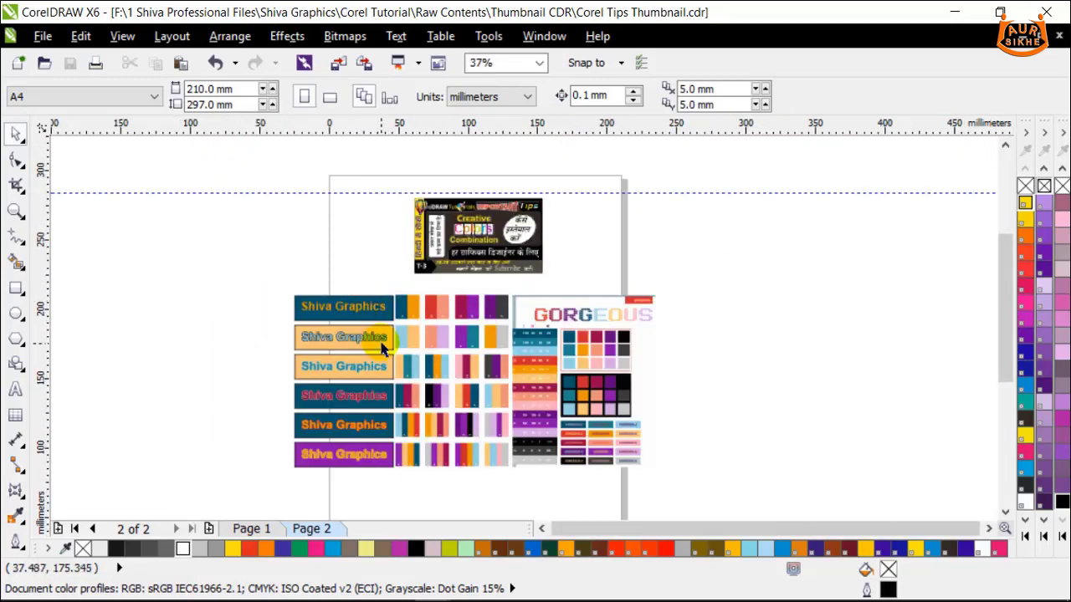
{"action": "scroll", "coordinate": [383, 270], "scroll_direction": "up", "scroll_amount": 2}
{"action": "scroll", "coordinate": [381, 280], "scroll_direction": "down", "scroll_amount": 1}
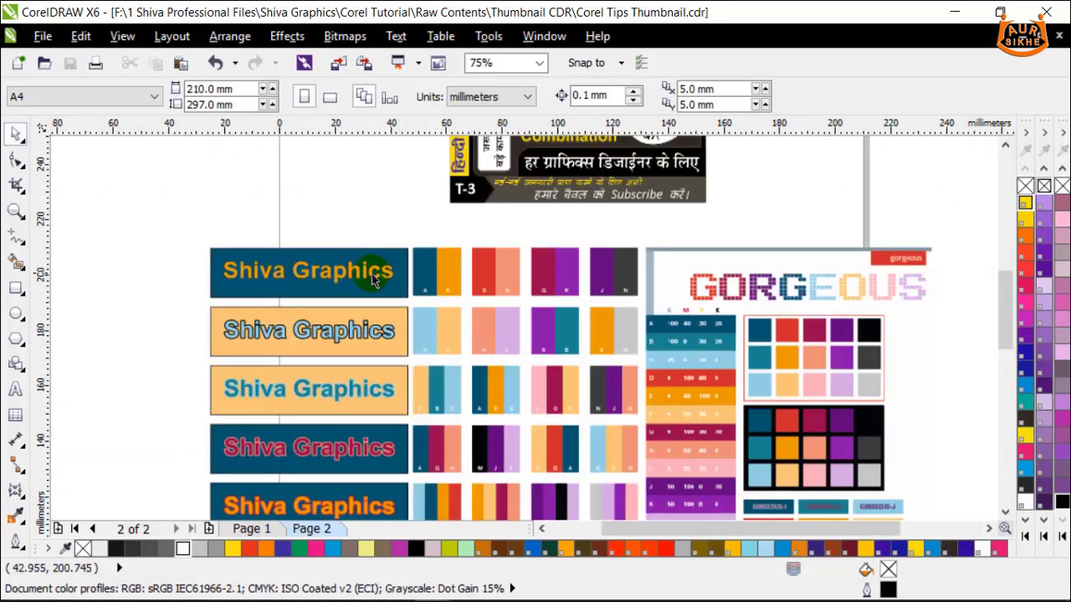
{"action": "scroll", "coordinate": [565, 297], "scroll_direction": "down", "scroll_amount": 1}
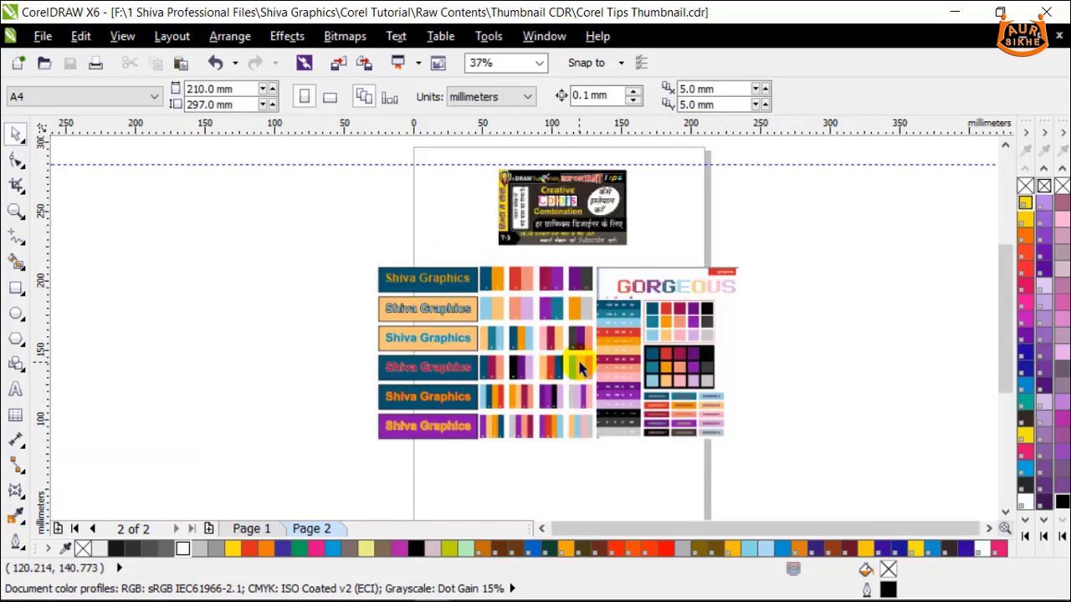
{"action": "key", "text": "z"}
{"action": "left_click_drag", "start_coordinate": [757, 444], "coordinate": [741, 441]}
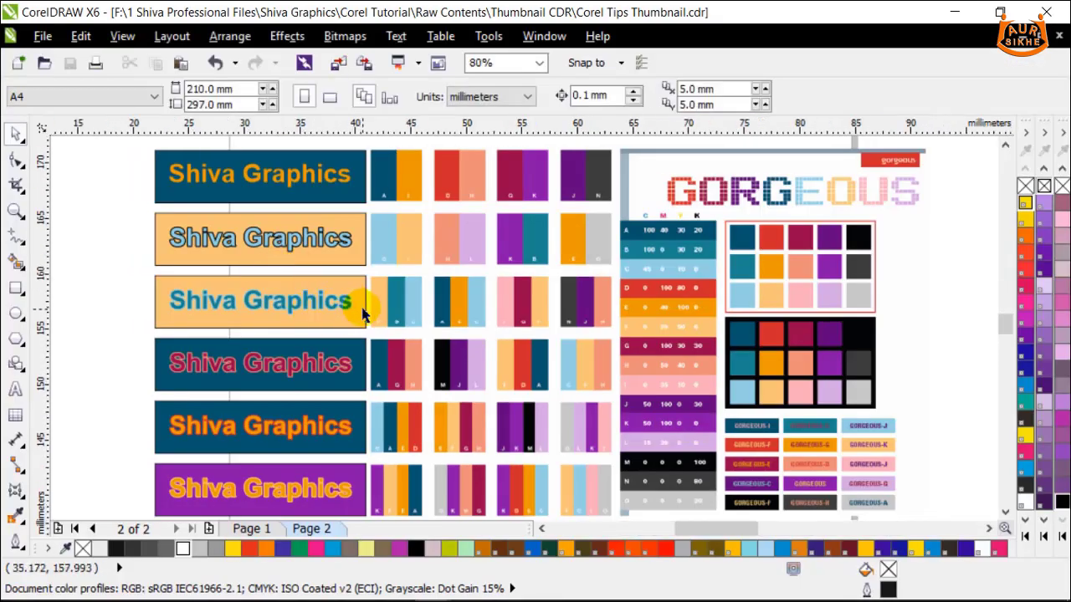
Compare the three- and four-colour banners with the lettered swatch combinations beside them
{"action": "scroll", "coordinate": [314, 266], "scroll_direction": "up", "scroll_amount": 3}
{"action": "scroll", "coordinate": [471, 246], "scroll_direction": "down", "scroll_amount": 3}
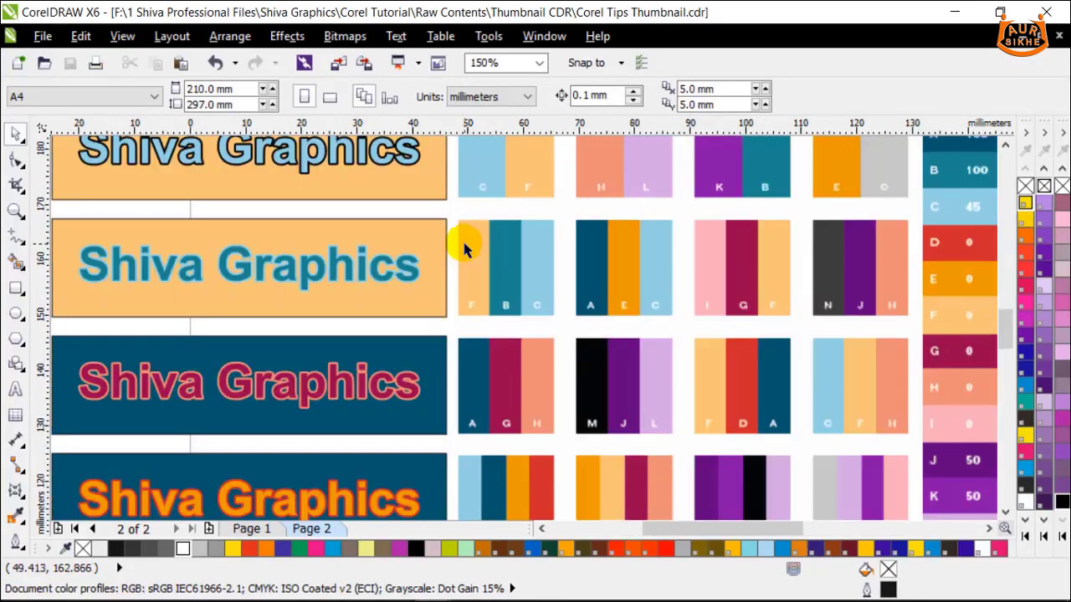
{"action": "scroll", "coordinate": [440, 428], "scroll_direction": "up", "scroll_amount": 3}
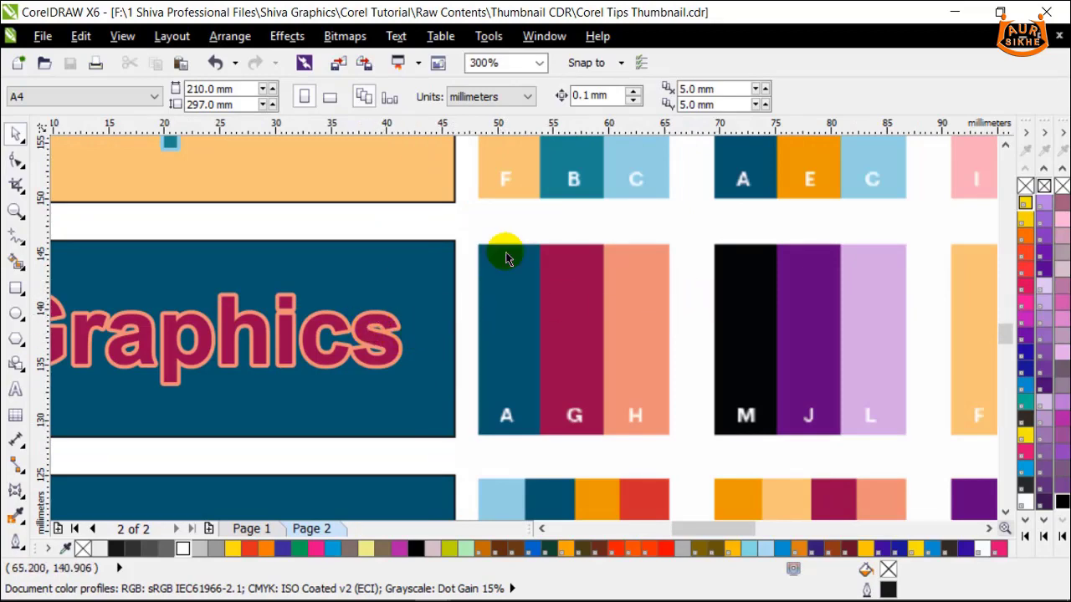
{"action": "scroll", "coordinate": [443, 213], "scroll_direction": "down", "scroll_amount": 3}
{"action": "scroll", "coordinate": [435, 294], "scroll_direction": "up", "scroll_amount": 1}
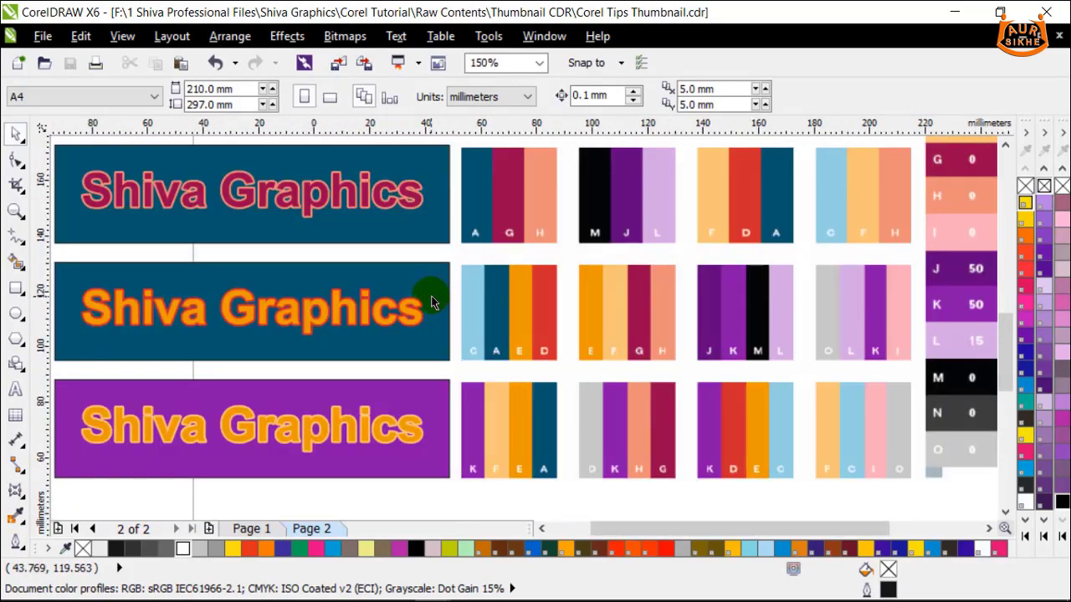
{"action": "scroll", "coordinate": [408, 209], "scroll_direction": "down", "scroll_amount": 3}
{"action": "scroll", "coordinate": [407, 211], "scroll_direction": "up", "scroll_amount": 2}
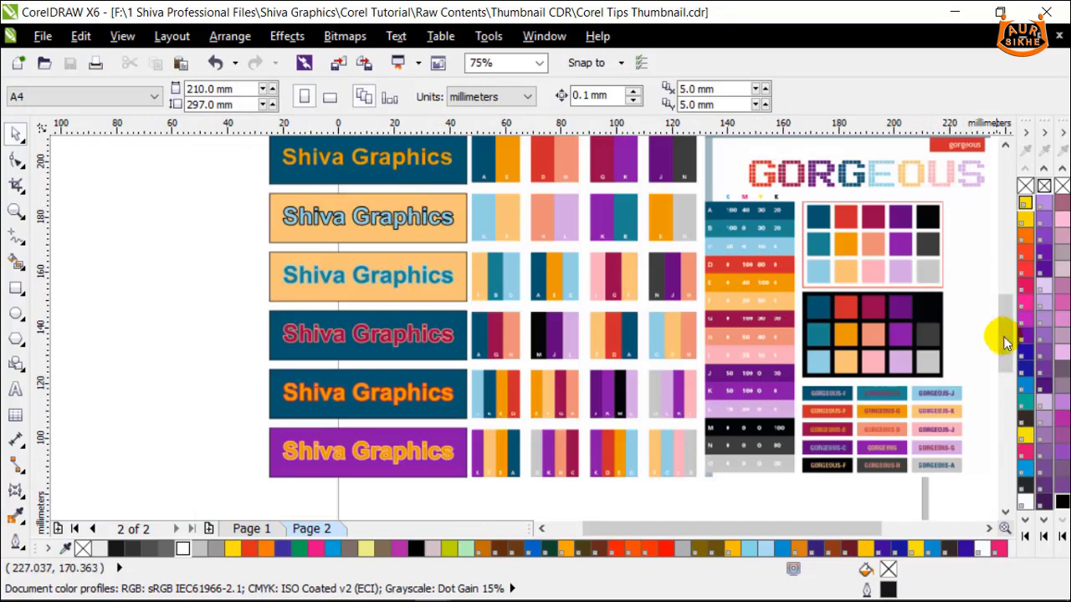
{"action": "left_click_drag", "start_coordinate": [1003, 336], "coordinate": [1007, 316]}
{"action": "scroll", "coordinate": [220, 215], "scroll_direction": "down", "scroll_amount": 2}
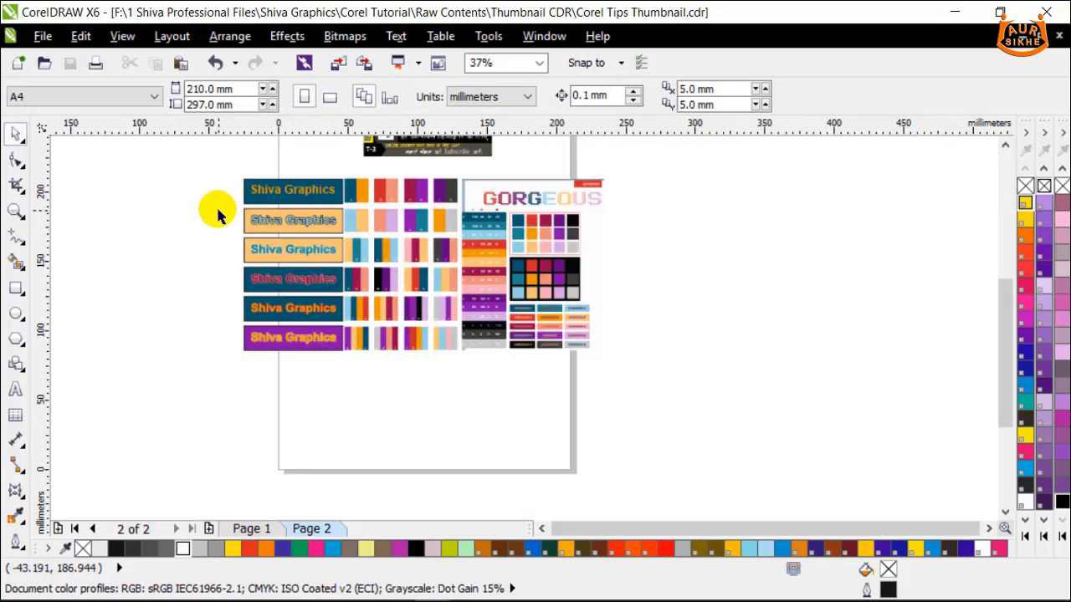
{"action": "scroll", "coordinate": [286, 187], "scroll_direction": "up", "scroll_amount": 2}
{"action": "scroll", "coordinate": [433, 190], "scroll_direction": "down", "scroll_amount": 2}
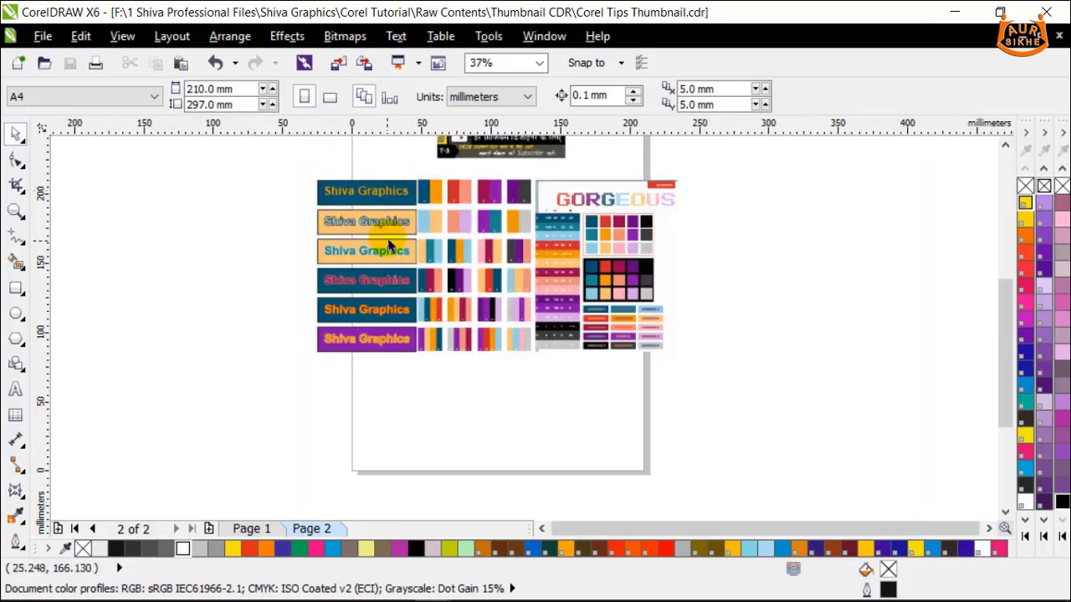
{"action": "scroll", "coordinate": [388, 244], "scroll_direction": "up", "scroll_amount": 2}
{"action": "left_click_drag", "start_coordinate": [1003, 356], "coordinate": [1005, 337]}
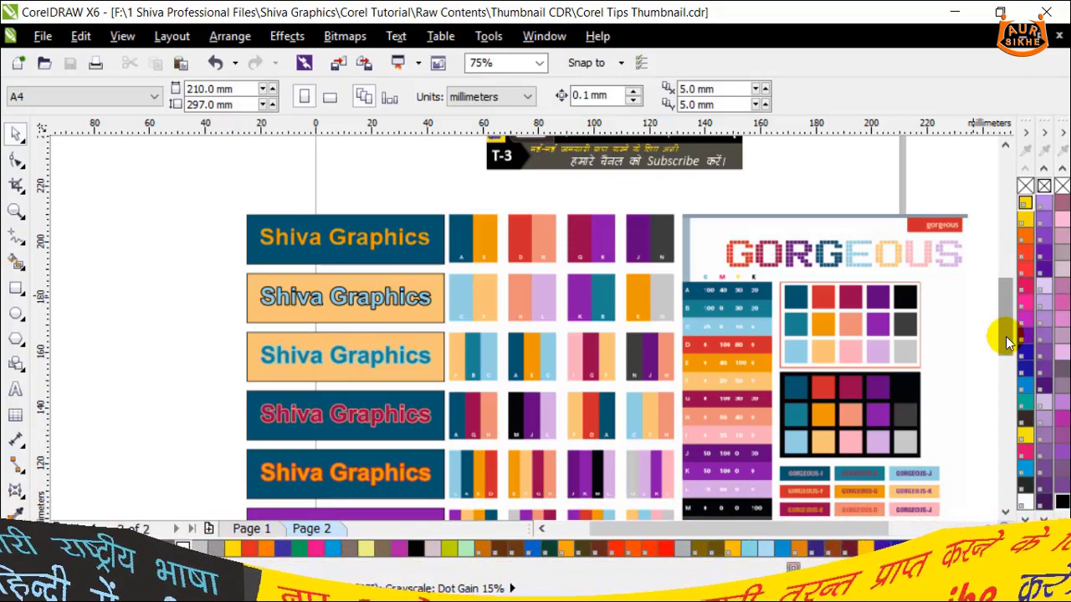
{"action": "scroll", "coordinate": [600, 322], "scroll_direction": "down", "scroll_amount": 2}
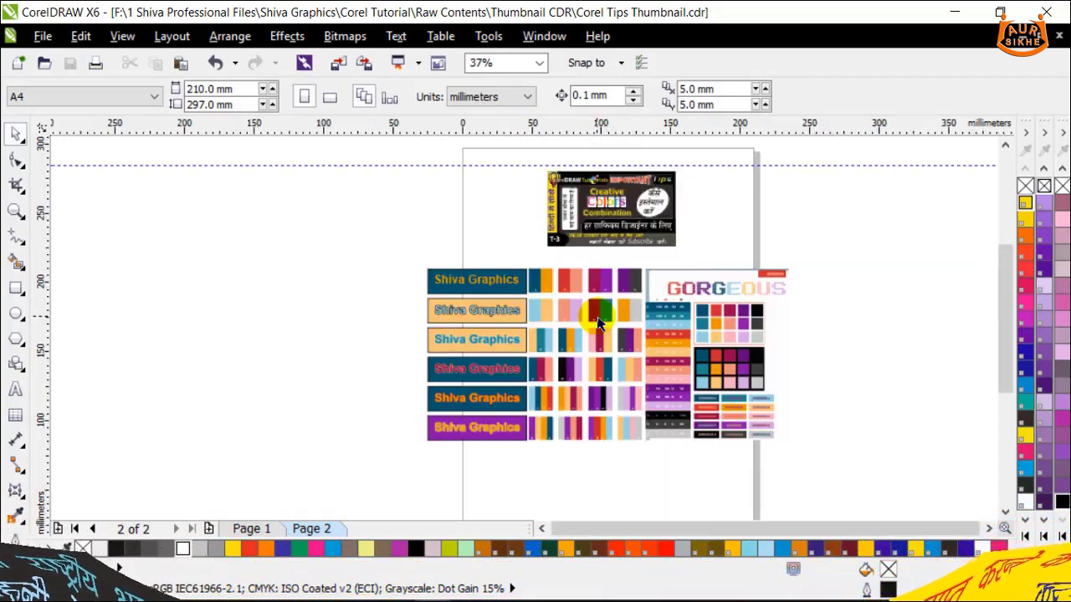
{"action": "scroll", "coordinate": [652, 369], "scroll_direction": "up", "scroll_amount": 2}
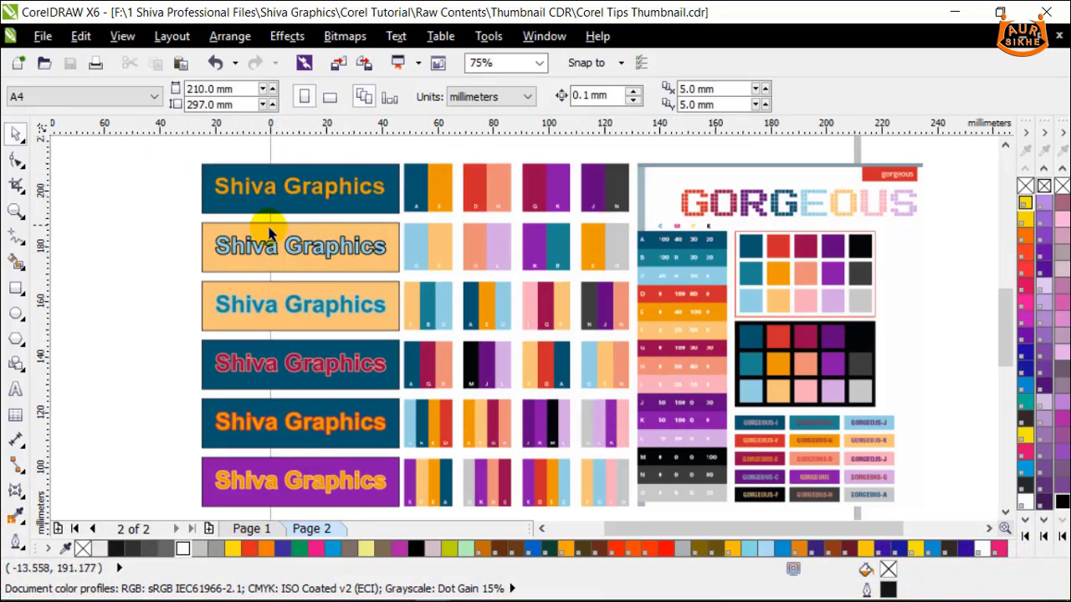
{"action": "scroll", "coordinate": [360, 197], "scroll_direction": "up", "scroll_amount": 2}
{"action": "scroll", "coordinate": [340, 194], "scroll_direction": "down", "scroll_amount": 2}
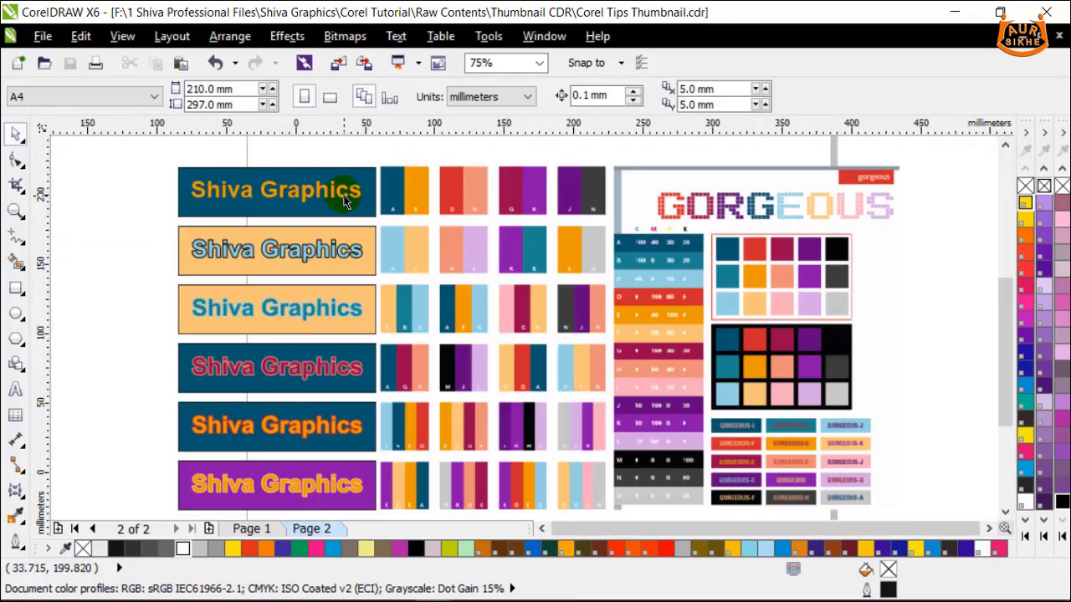
{"action": "scroll", "coordinate": [333, 179], "scroll_direction": "down", "scroll_amount": 2}
{"action": "scroll", "coordinate": [362, 178], "scroll_direction": "up", "scroll_amount": 2}
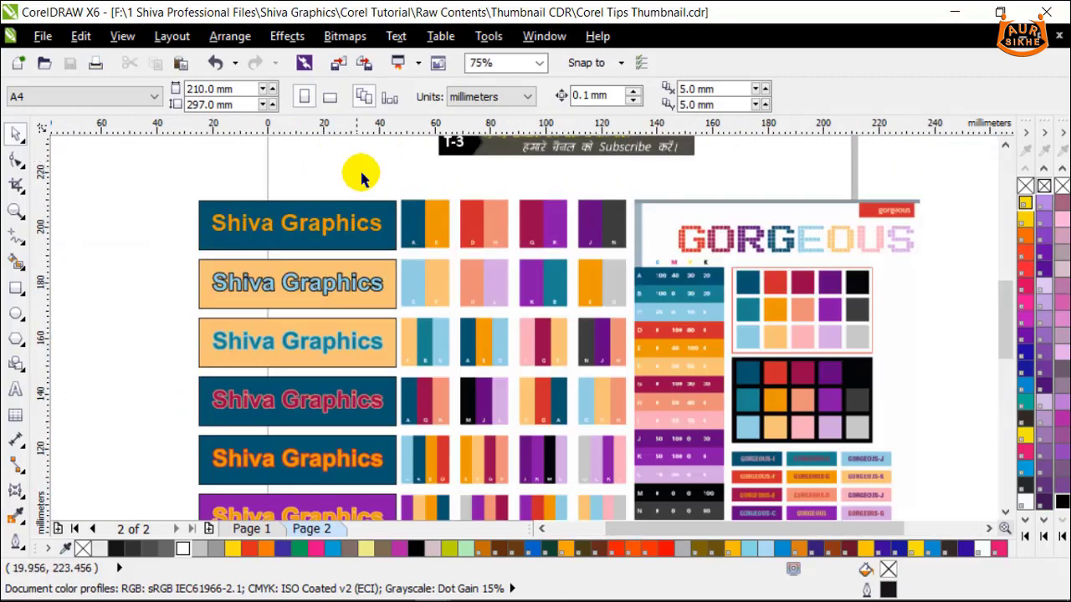
Ungroup the artwork holding the sample banners, the swatches and the palette chart
{"action": "left_click", "coordinate": [280, 220]}
{"action": "left_click", "coordinate": [485, 97]}
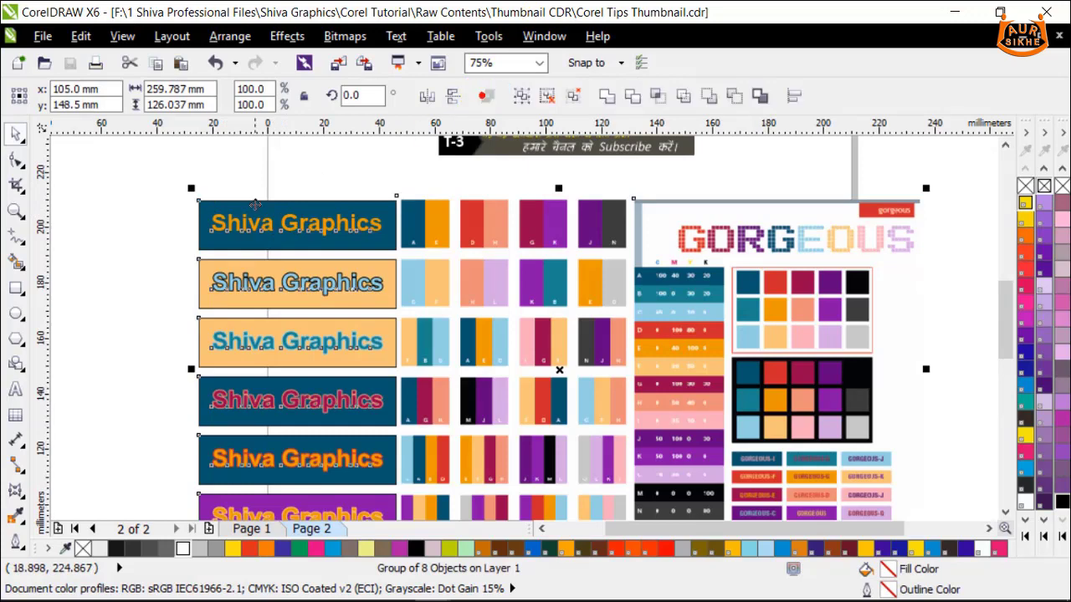
{"action": "left_click", "coordinate": [215, 179]}
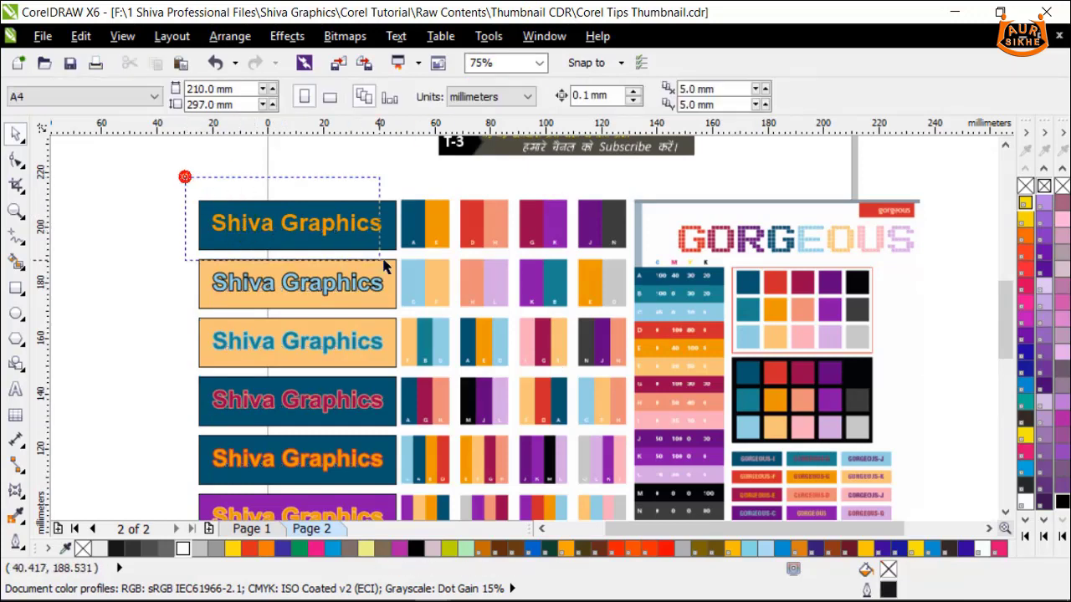
Duplicate the first Shiva Graphics banner and place the copy just above the original
{"action": "left_click_drag", "start_coordinate": [385, 265], "coordinate": [402, 249]}
{"action": "left_click_drag", "start_coordinate": [339, 227], "coordinate": [352, 164]}
{"action": "right_click", "coordinate": [351, 164]}
{"action": "left_click", "coordinate": [151, 210]}
Ungroup the original first Shiva Graphics banner into its background rectangle and its text
{"action": "left_click", "coordinate": [239, 224]}
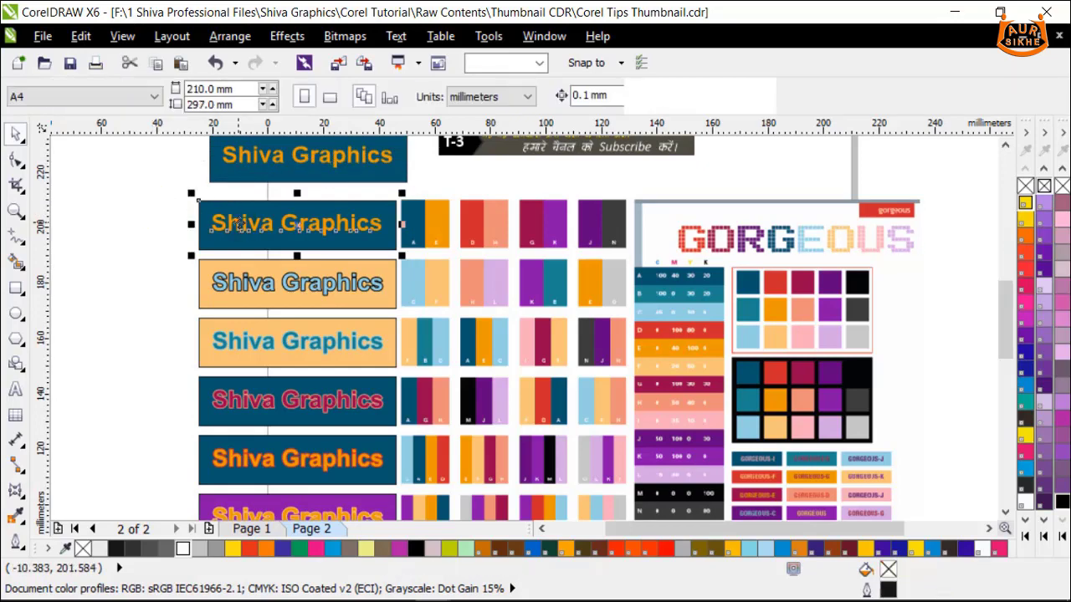
{"action": "left_click", "coordinate": [238, 224]}
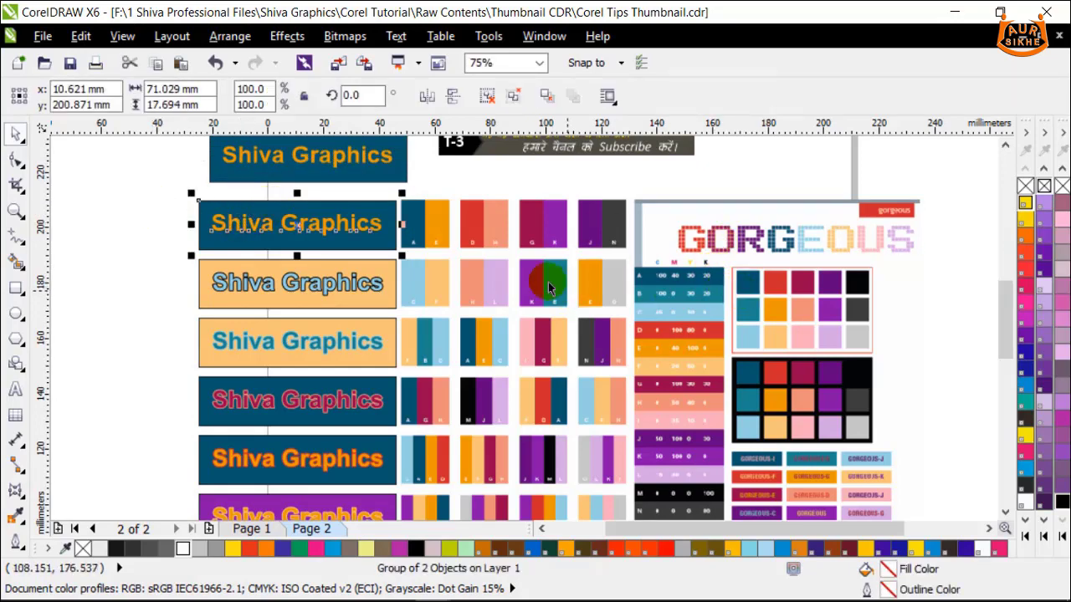
{"action": "left_click", "coordinate": [115, 197]}
{"action": "left_click", "coordinate": [387, 227]}
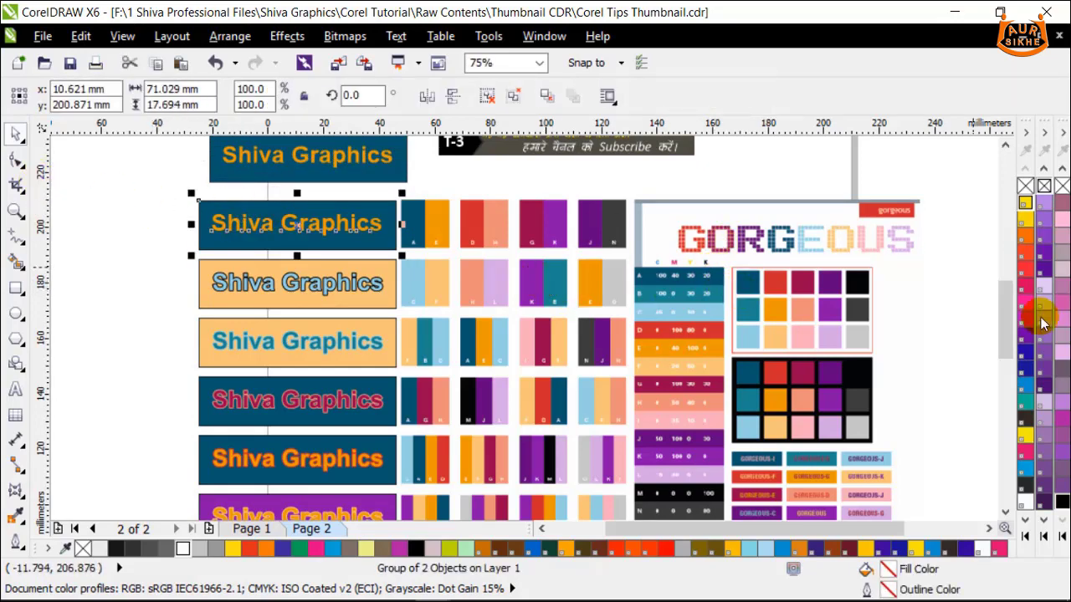
{"action": "left_click", "coordinate": [489, 98]}
{"action": "left_click", "coordinate": [111, 247]}
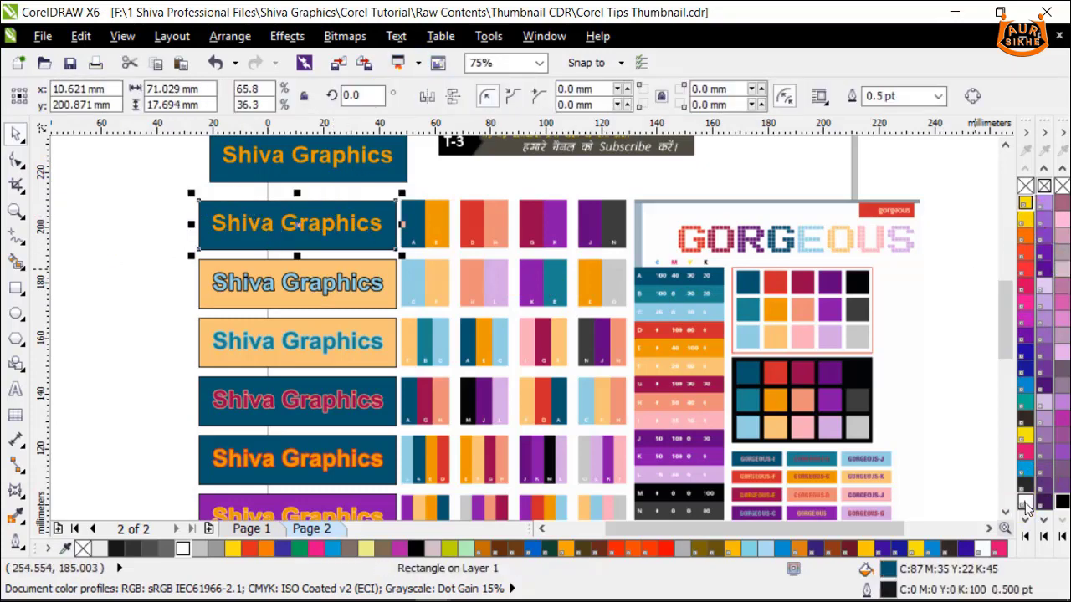
Fill the first banner's background rectangle with white and its Shiva Graphics text with black
{"action": "left_click", "coordinate": [1025, 503]}
{"action": "left_click", "coordinate": [131, 287]}
{"action": "left_click", "coordinate": [230, 221]}
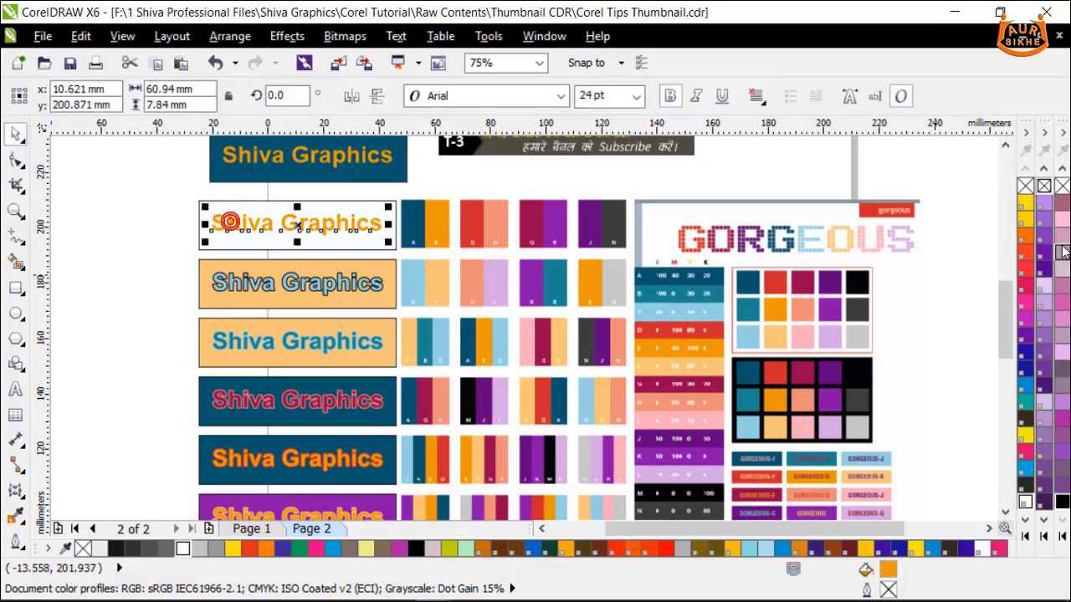
{"action": "left_click", "coordinate": [119, 374]}
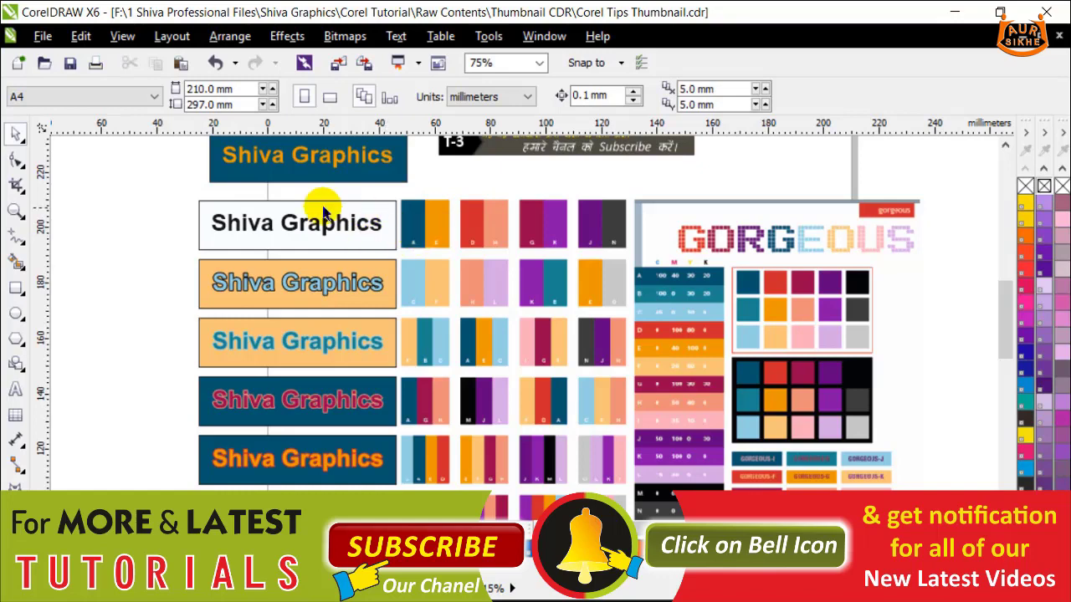
Examine the two-colour swatches beside the white banner, especially the A and E pair
{"action": "left_click", "coordinate": [281, 206]}
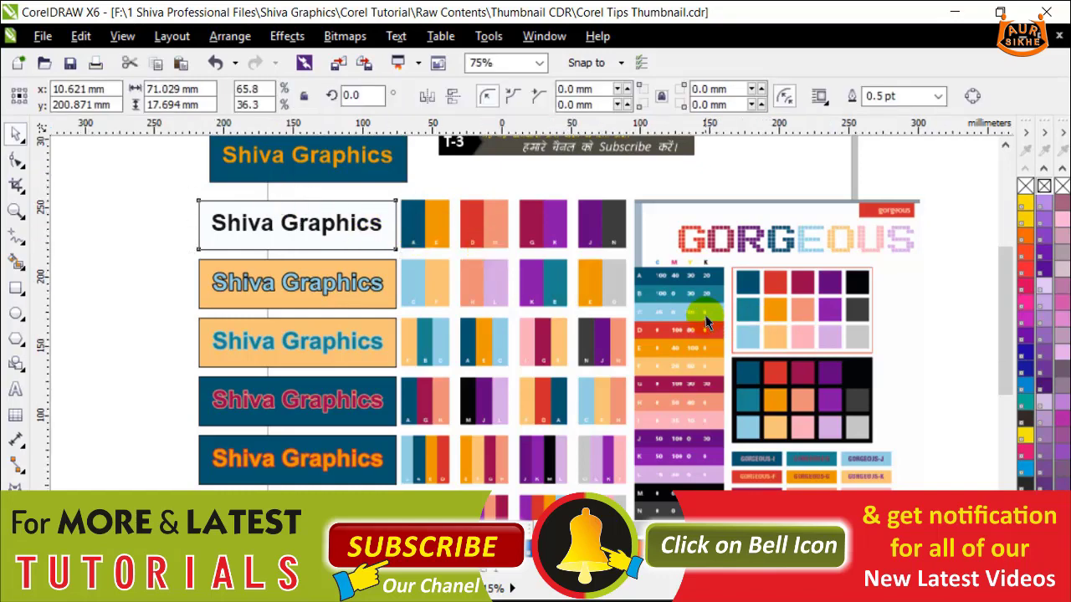
{"action": "scroll", "coordinate": [703, 309], "scroll_direction": "down", "scroll_amount": 1}
{"action": "scroll", "coordinate": [744, 298], "scroll_direction": "up", "scroll_amount": 1}
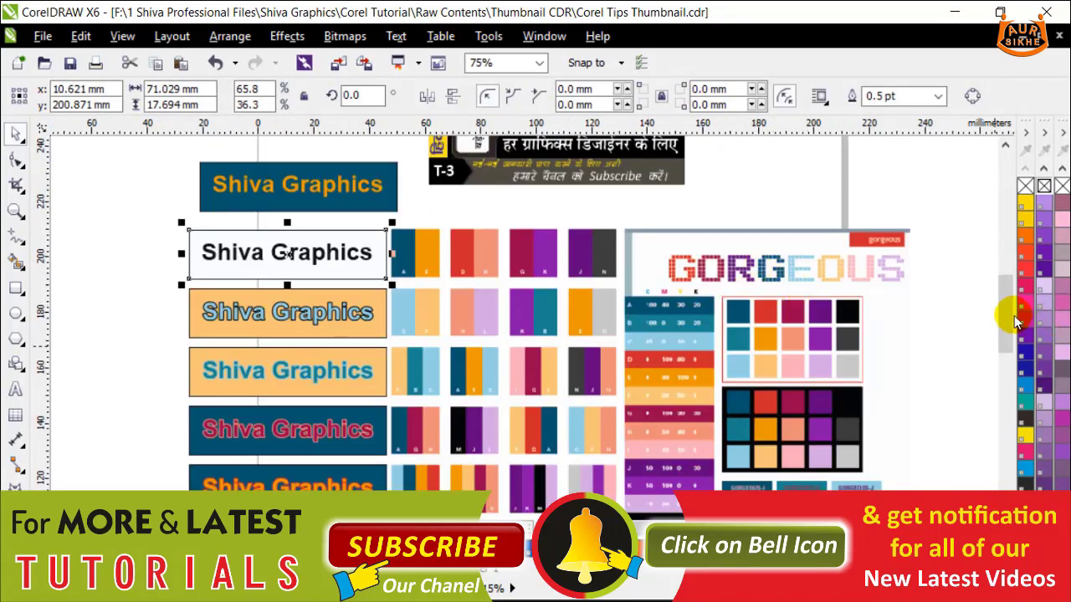
{"action": "scroll", "coordinate": [1004, 310], "scroll_direction": "down", "scroll_amount": 2}
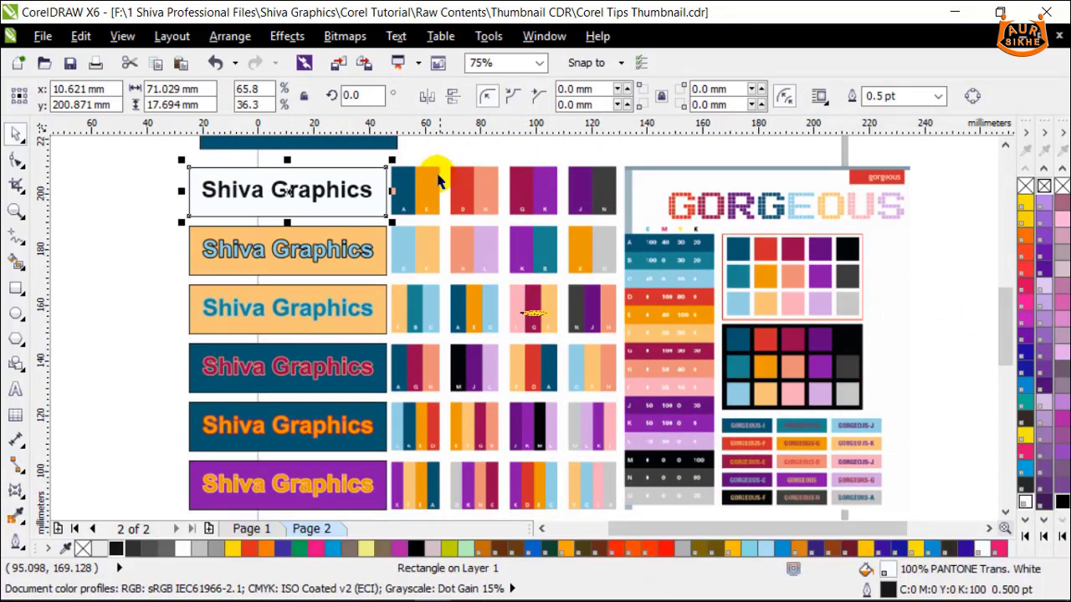
{"action": "scroll", "coordinate": [433, 198], "scroll_direction": "up", "scroll_amount": 2}
{"action": "scroll", "coordinate": [396, 217], "scroll_direction": "down", "scroll_amount": 2}
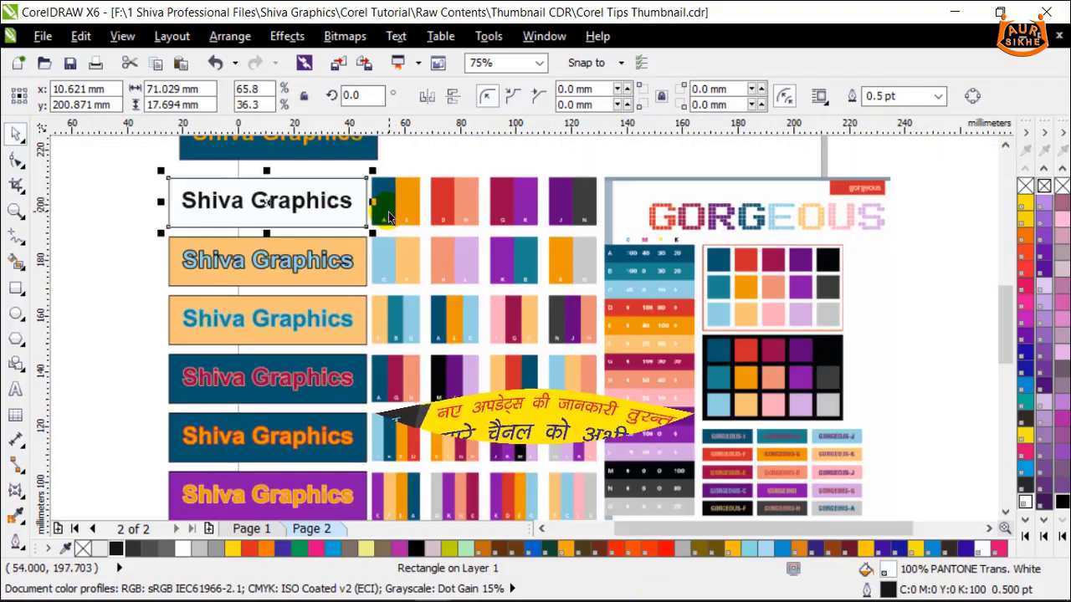
{"action": "left_click", "coordinate": [88, 182]}
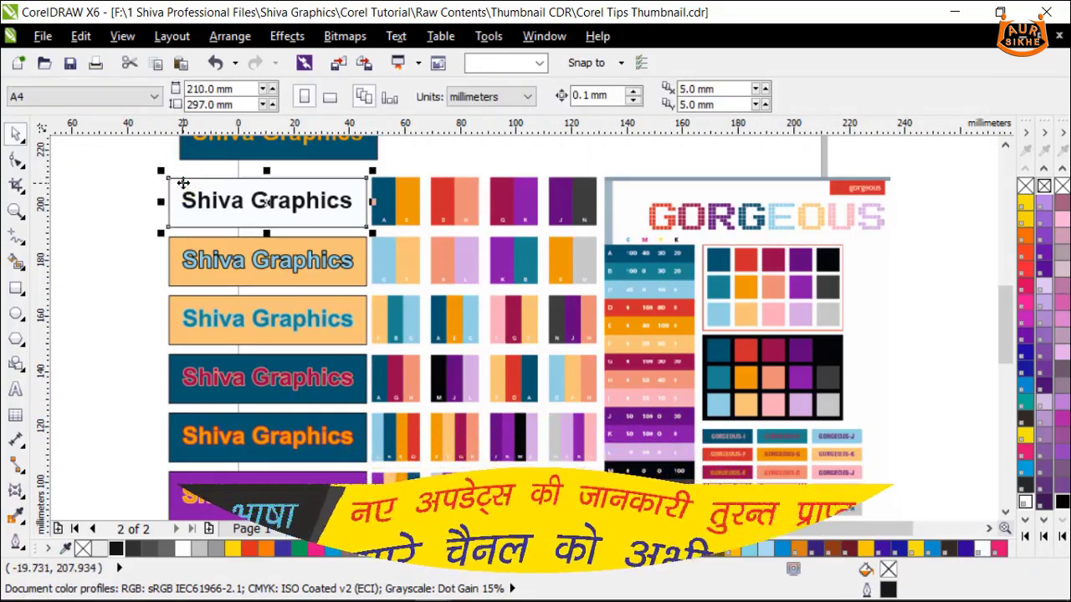
{"action": "left_click", "coordinate": [185, 186]}
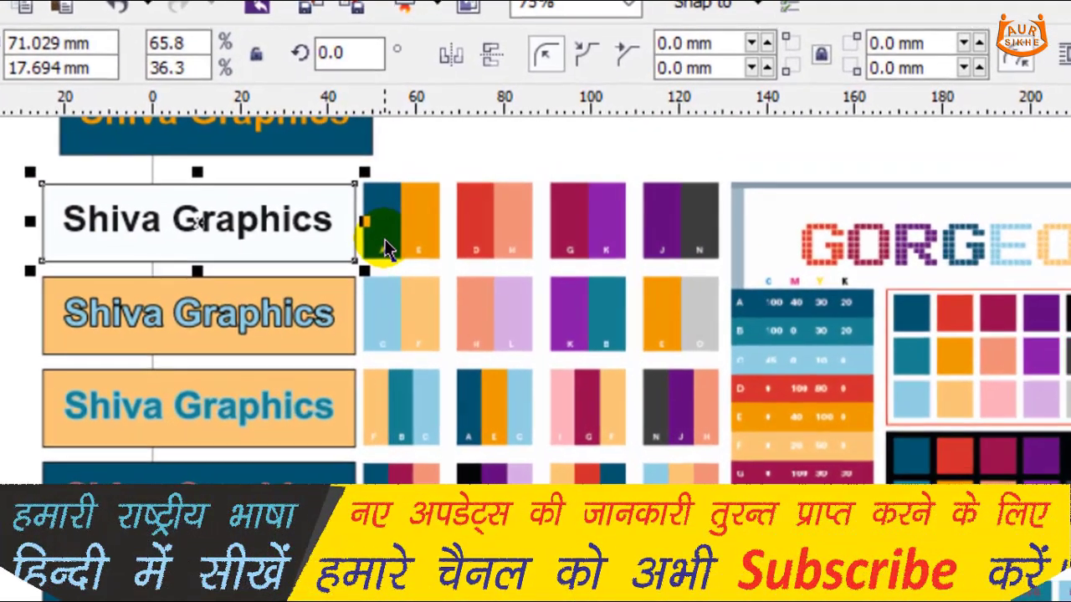
{"action": "scroll", "coordinate": [419, 243], "scroll_direction": "up", "scroll_amount": 4}
{"action": "scroll", "coordinate": [430, 263], "scroll_direction": "down", "scroll_amount": 4}
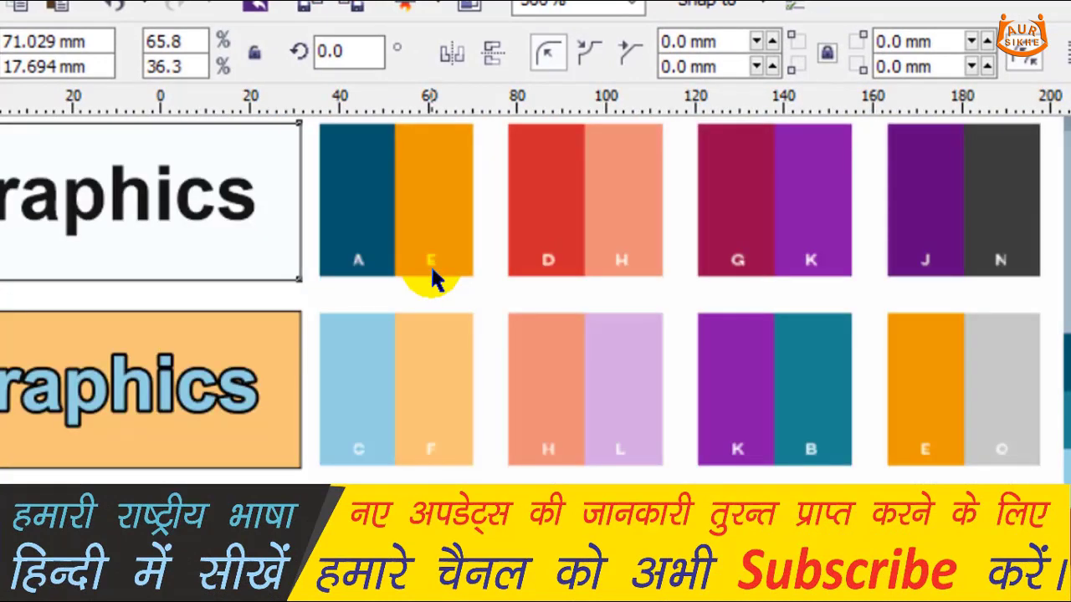
{"action": "left_click", "coordinate": [25, 220]}
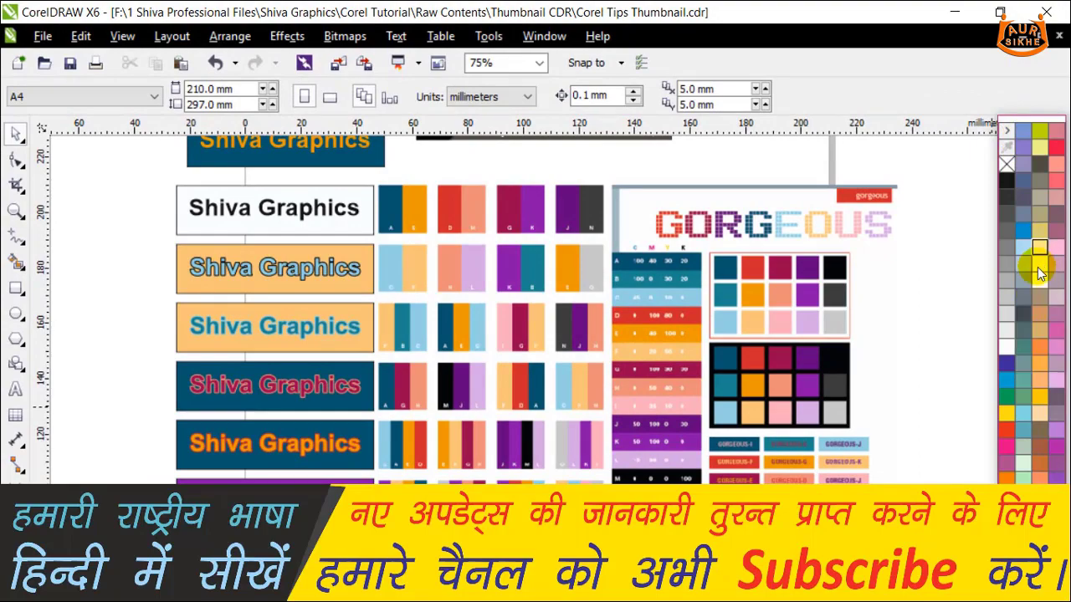
{"action": "left_click", "coordinate": [1005, 367]}
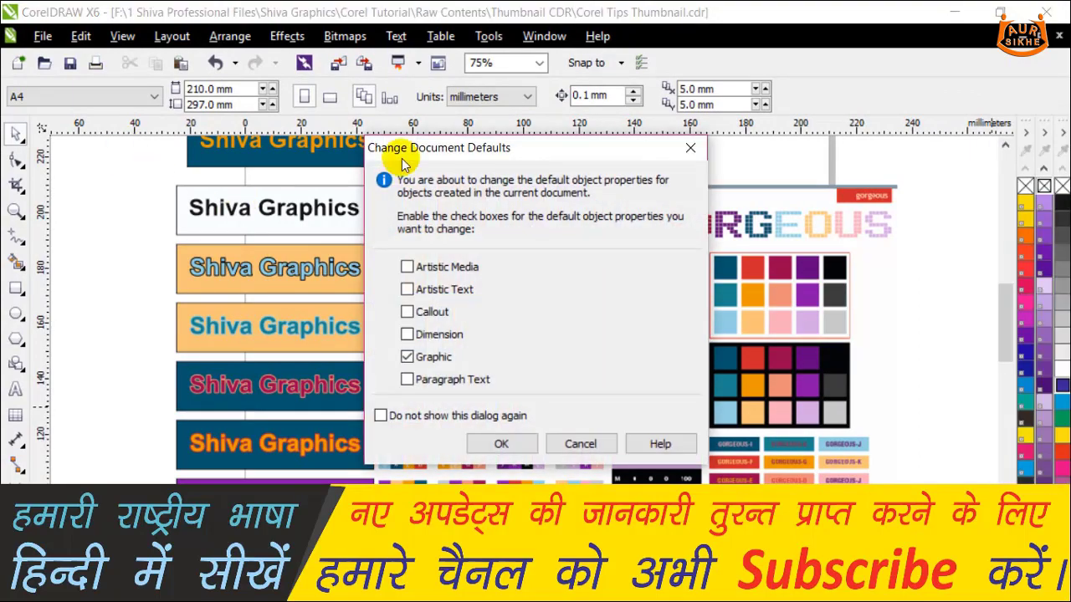
{"action": "left_click", "coordinate": [682, 146]}
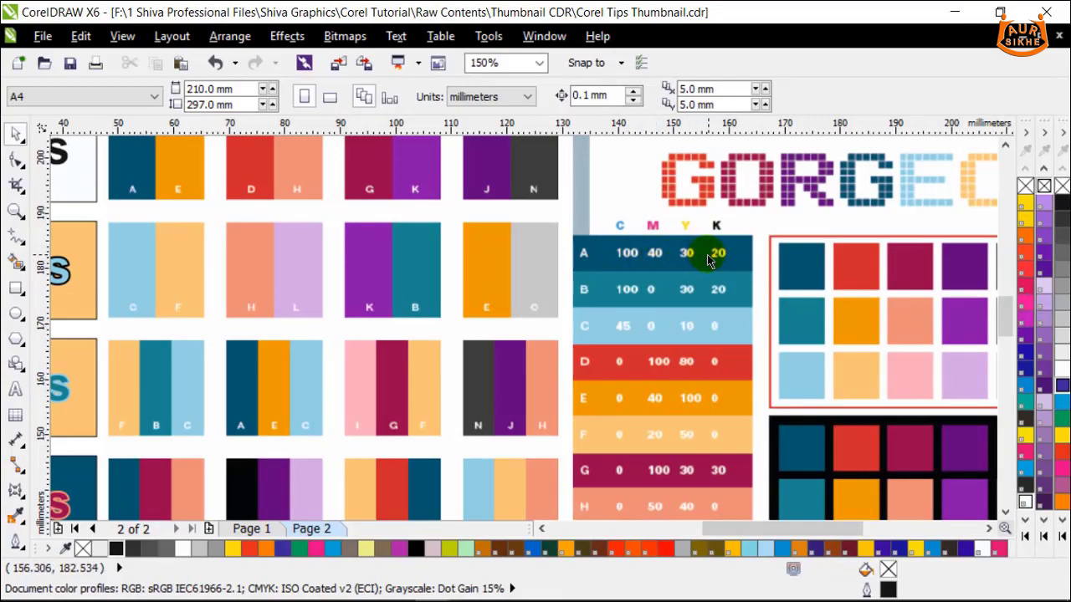
Select the first Shiva Graphics banner's background rectangle and fill it with black
{"action": "scroll", "coordinate": [707, 260], "scroll_direction": "down", "scroll_amount": 2}
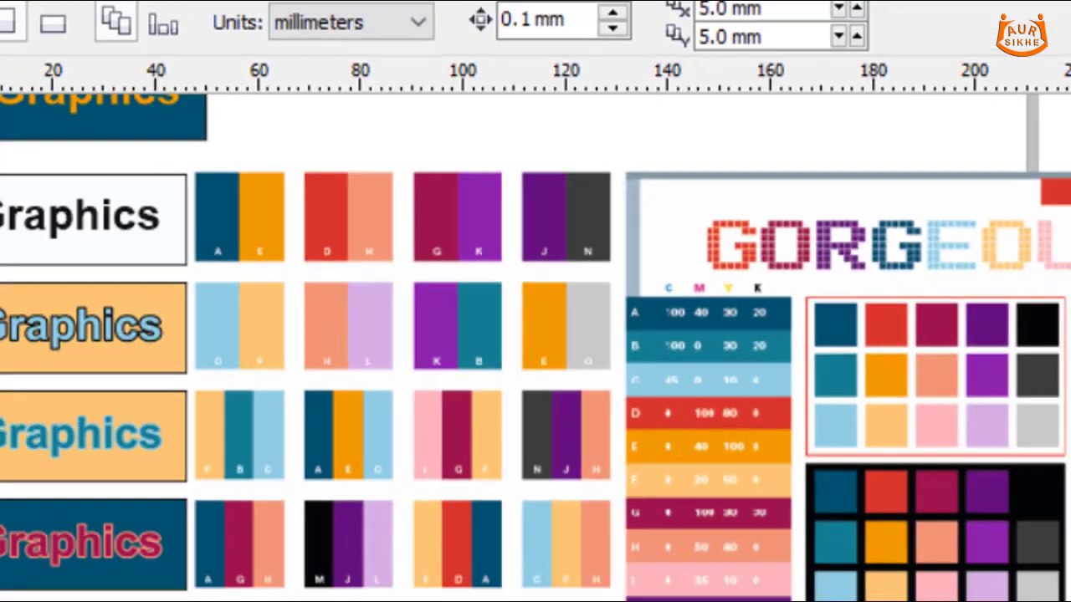
{"action": "left_click", "coordinate": [303, 204]}
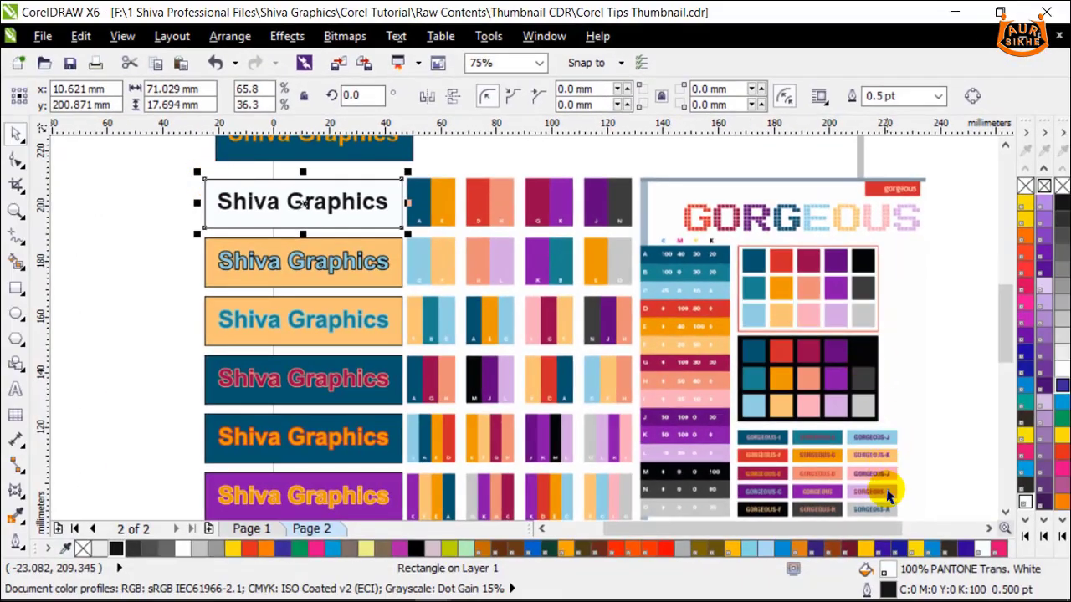
{"action": "left_click", "coordinate": [1062, 203]}
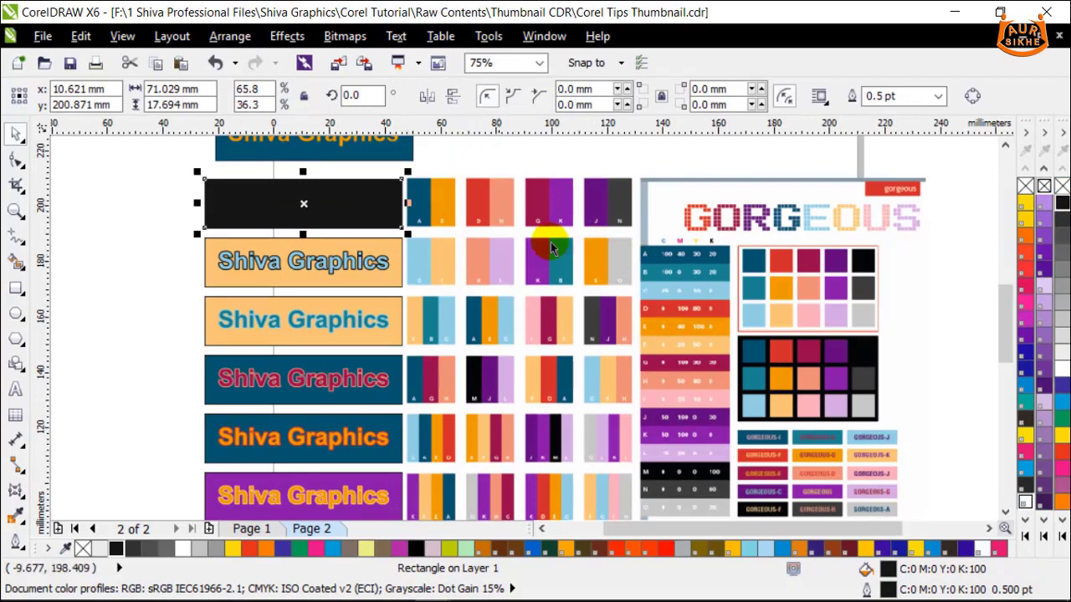
{"action": "scroll", "coordinate": [693, 239], "scroll_direction": "up", "scroll_amount": 2}
{"action": "scroll", "coordinate": [645, 256], "scroll_direction": "down", "scroll_amount": 2}
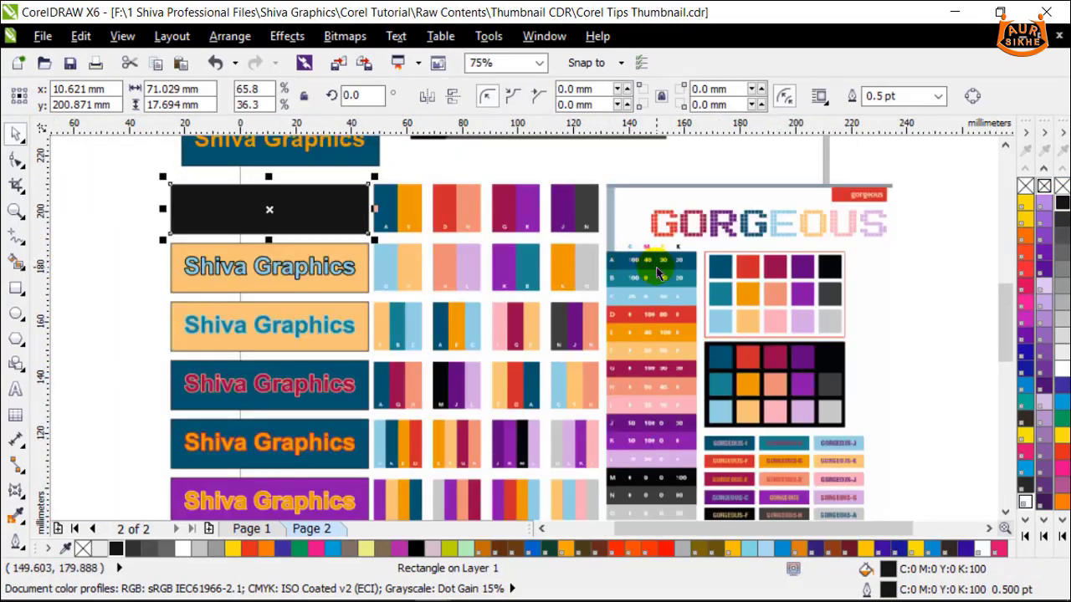
{"action": "scroll", "coordinate": [657, 273], "scroll_direction": "up", "scroll_amount": 2}
{"action": "scroll", "coordinate": [678, 255], "scroll_direction": "down", "scroll_amount": 2}
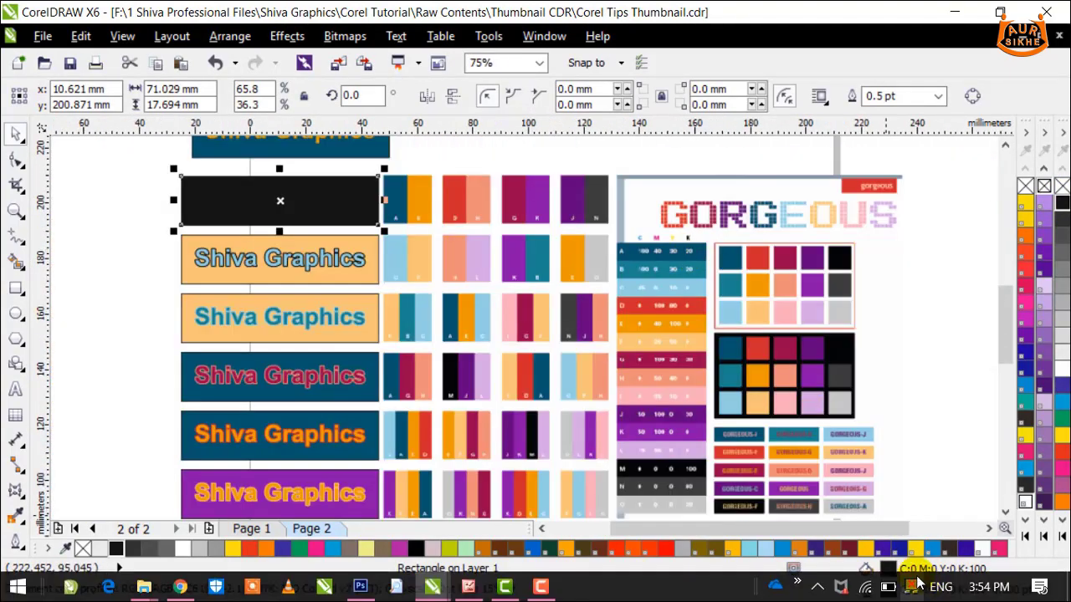
Change the first banner's background fill to chart colour A, using C 100, M 40, Y 30 and K 20
{"action": "double_click", "coordinate": [909, 569]}
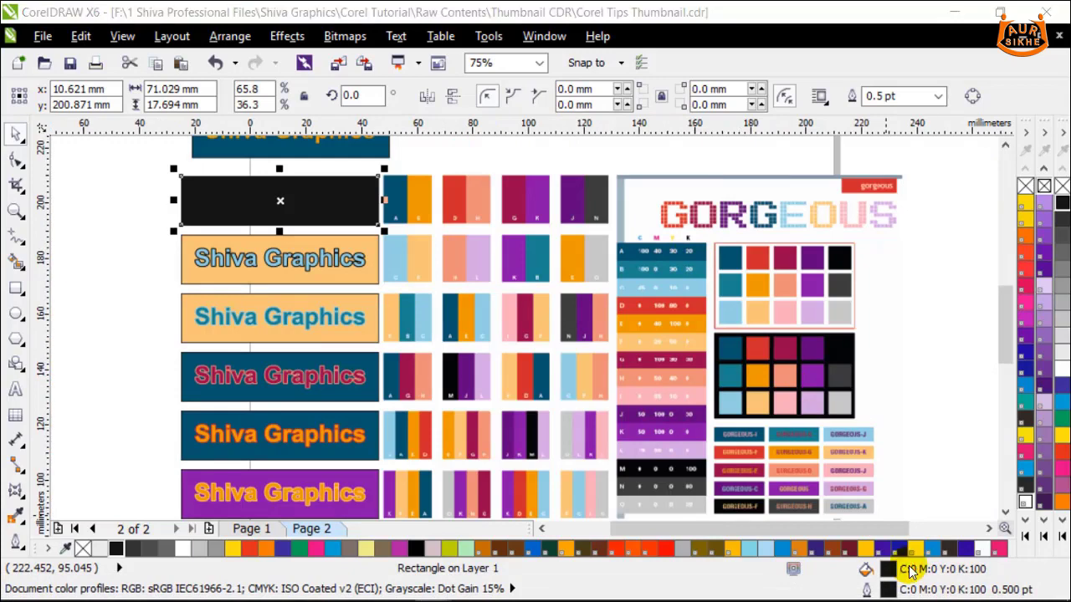
{"action": "left_click_drag", "start_coordinate": [475, 127], "coordinate": [247, 129]}
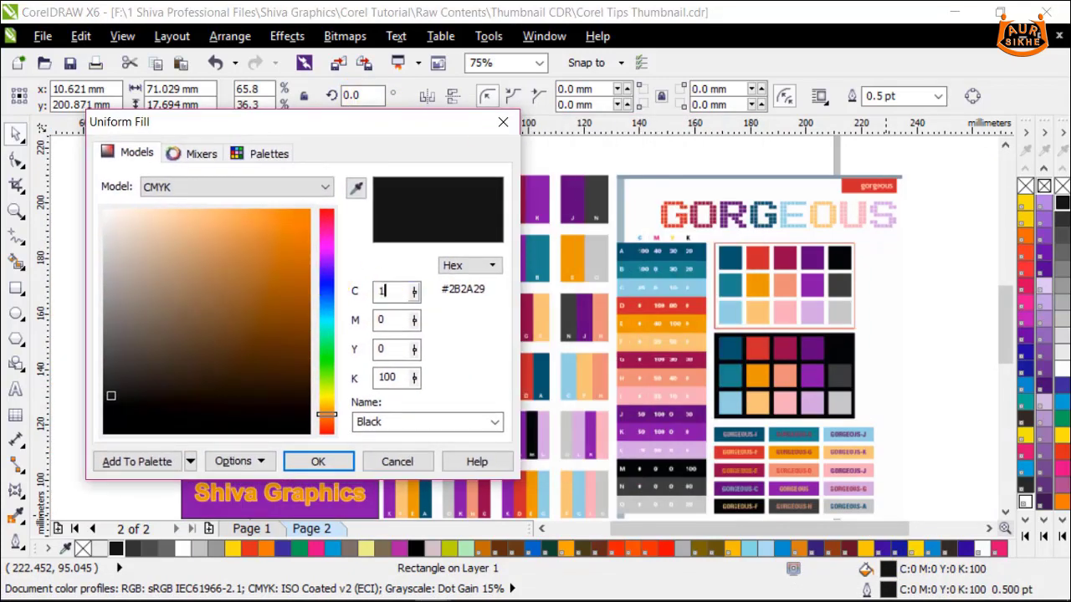
{"action": "left_click", "coordinate": [393, 320]}
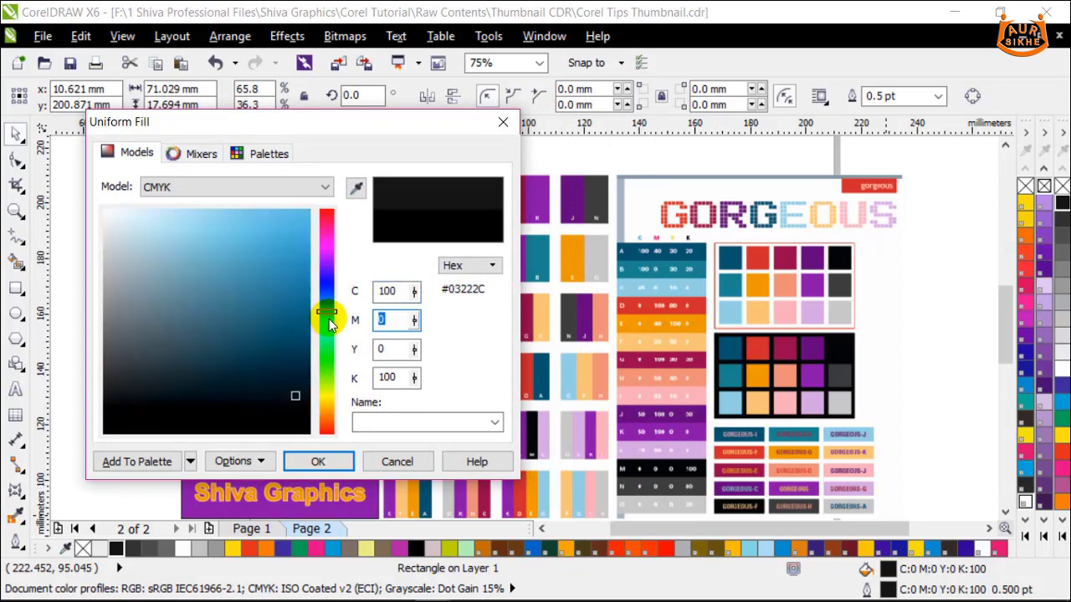
{"action": "left_click", "coordinate": [392, 351]}
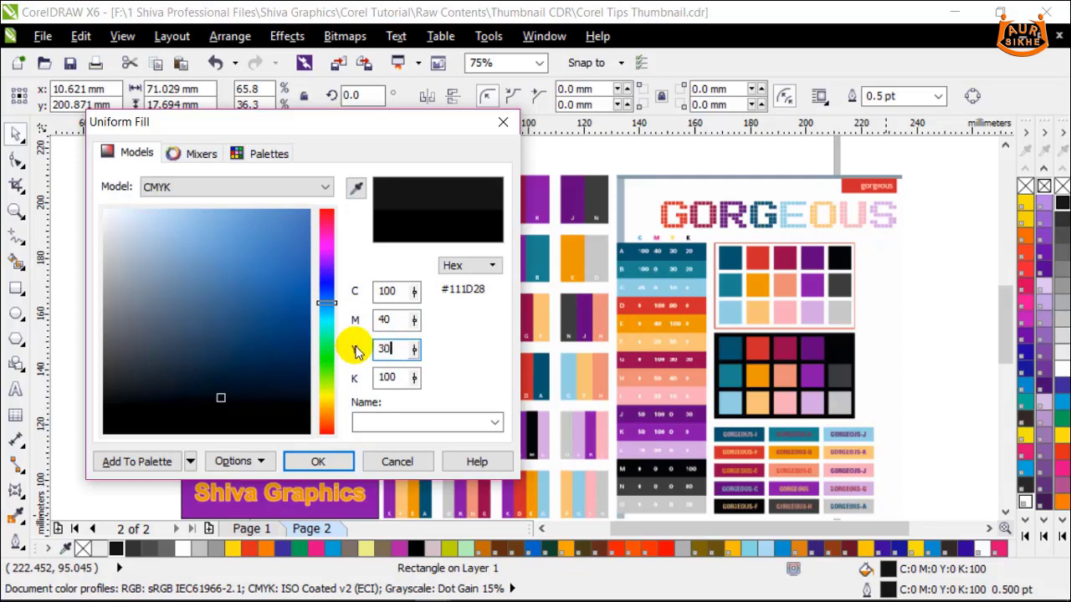
{"action": "type", "text": "30"}
{"action": "left_click", "coordinate": [393, 377]}
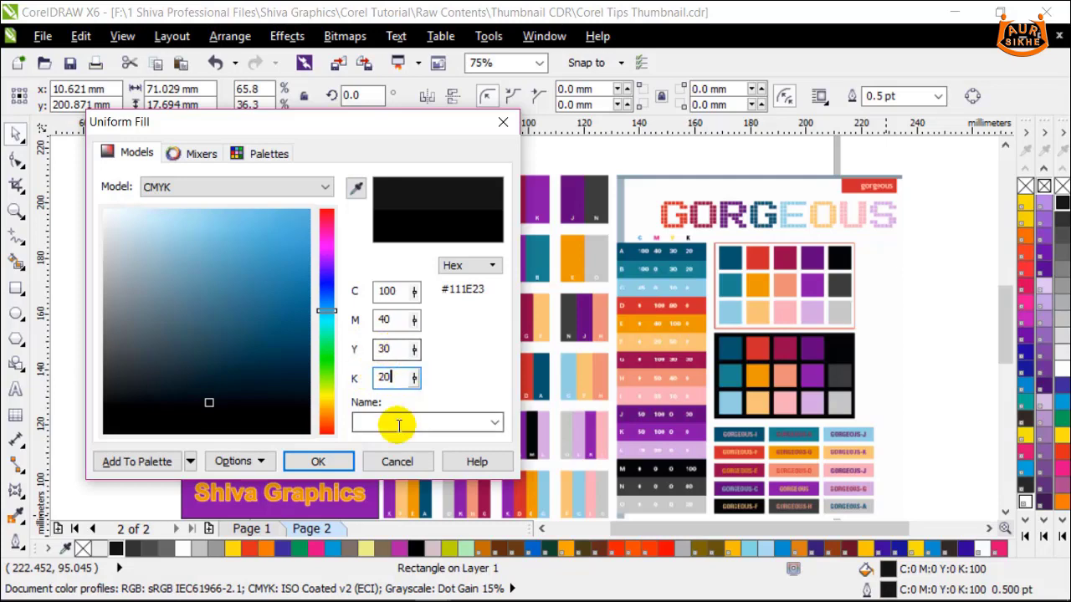
{"action": "left_click", "coordinate": [305, 468]}
{"action": "left_click", "coordinate": [382, 195]}
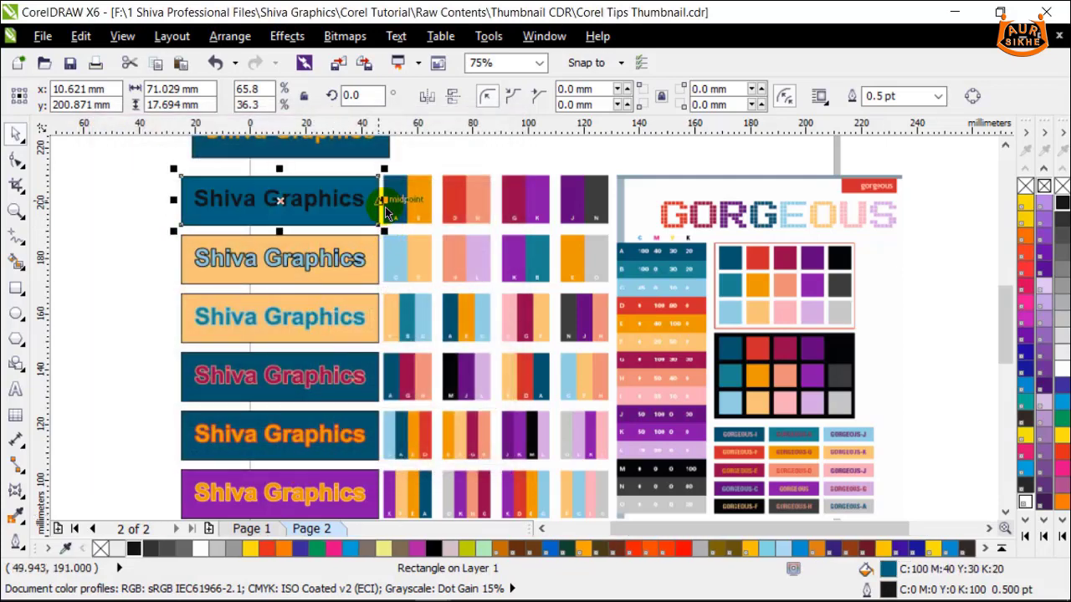
Compare the recoloured first banner with swatch A and the CMYK values in row A of the Gorgeous chart, and clear the selection
{"action": "scroll", "coordinate": [384, 198], "scroll_direction": "up", "scroll_amount": 4}
{"action": "scroll", "coordinate": [427, 205], "scroll_direction": "down", "scroll_amount": 2}
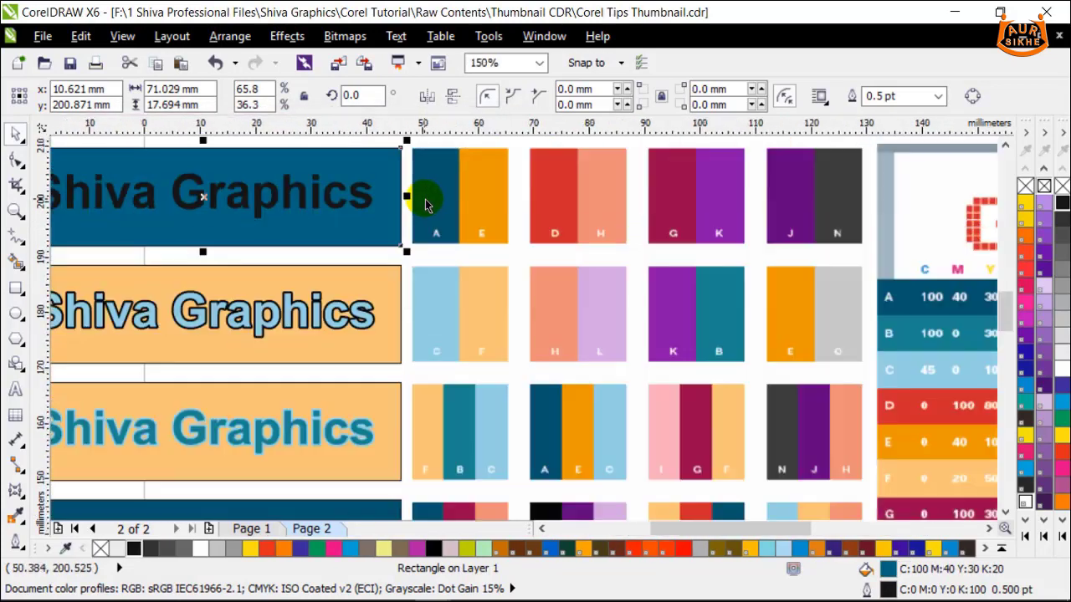
{"action": "scroll", "coordinate": [416, 204], "scroll_direction": "down", "scroll_amount": 2}
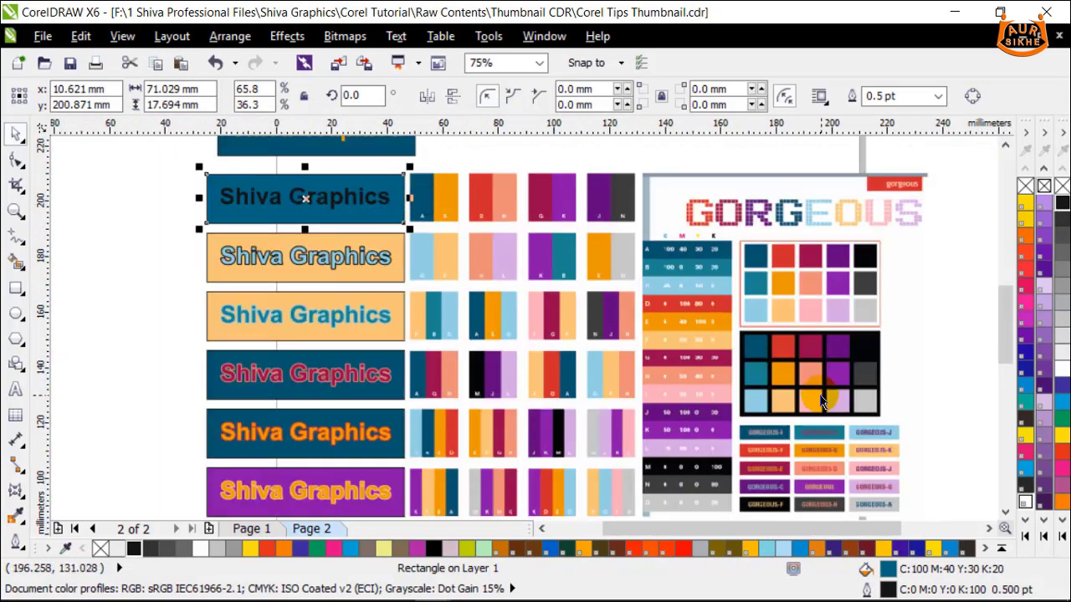
{"action": "scroll", "coordinate": [692, 249], "scroll_direction": "up", "scroll_amount": 2}
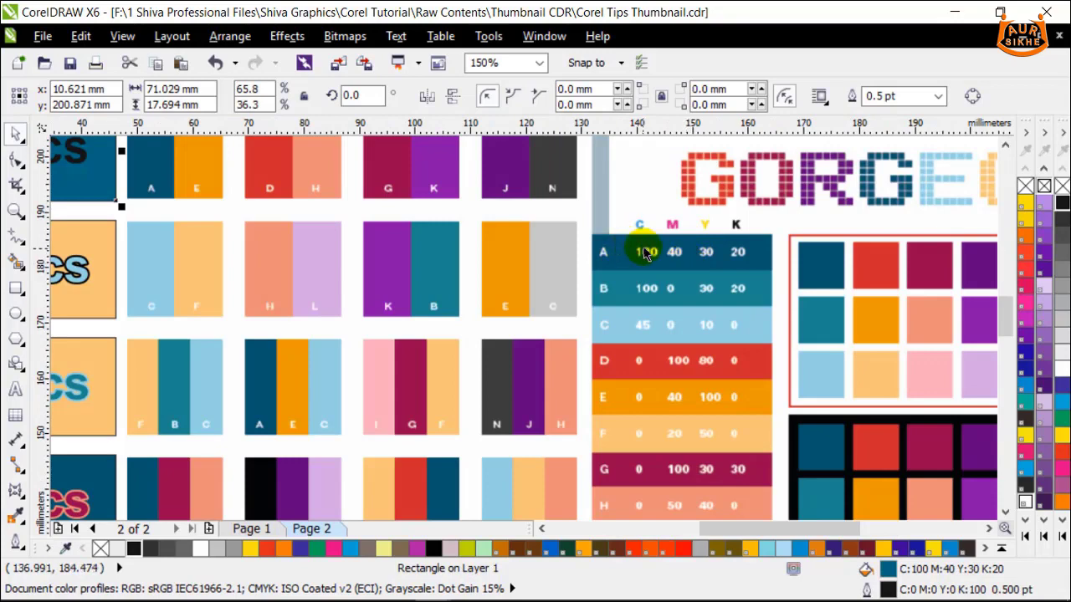
{"action": "scroll", "coordinate": [702, 254], "scroll_direction": "down", "scroll_amount": 2}
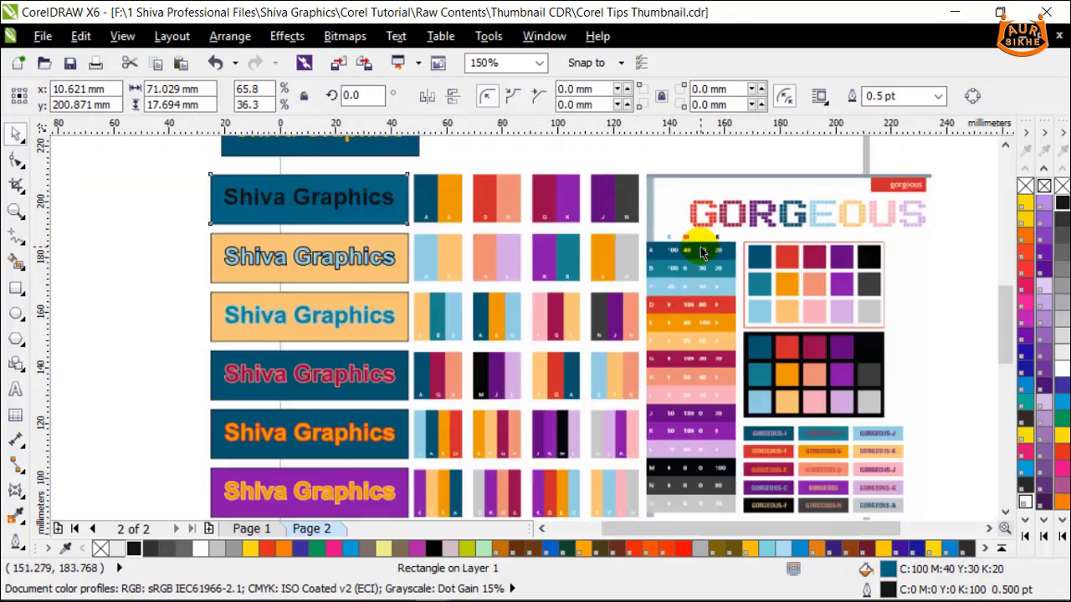
{"action": "scroll", "coordinate": [690, 251], "scroll_direction": "up", "scroll_amount": 2}
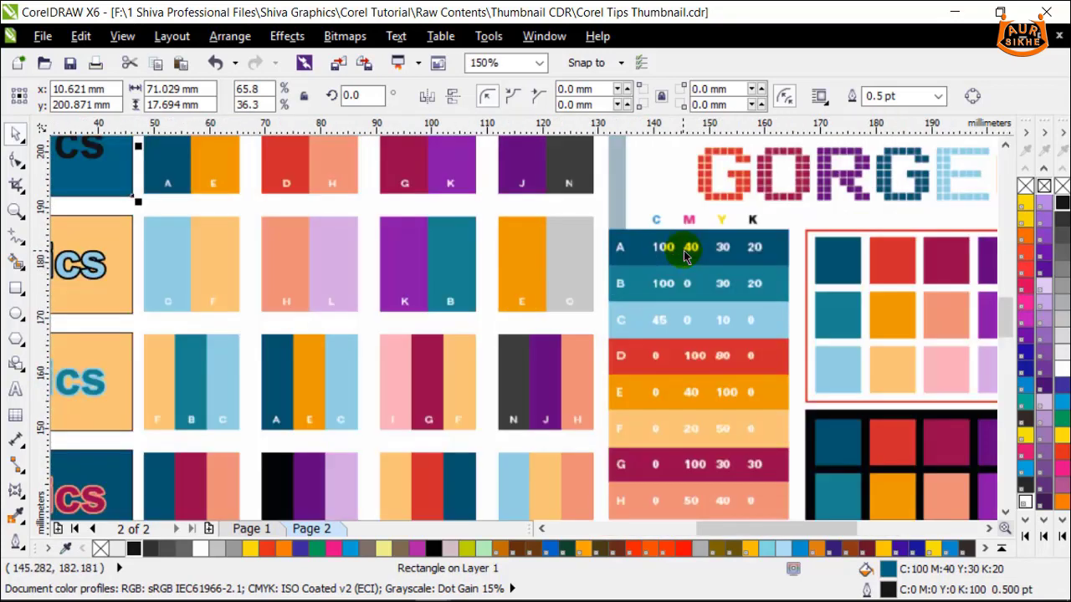
{"action": "scroll", "coordinate": [686, 255], "scroll_direction": "down", "scroll_amount": 2}
{"action": "key", "text": "Escape"}
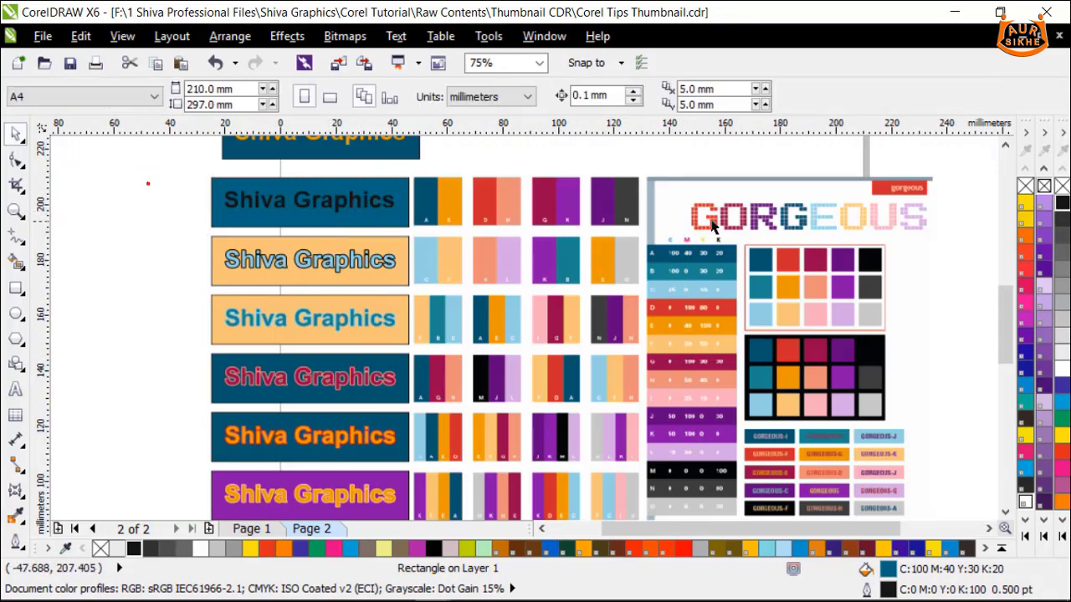
Examine the lettered rows of the Gorgeous chart and their CMYK values, matching the letters to those on the swatches
{"action": "scroll", "coordinate": [657, 236], "scroll_direction": "up", "scroll_amount": 2}
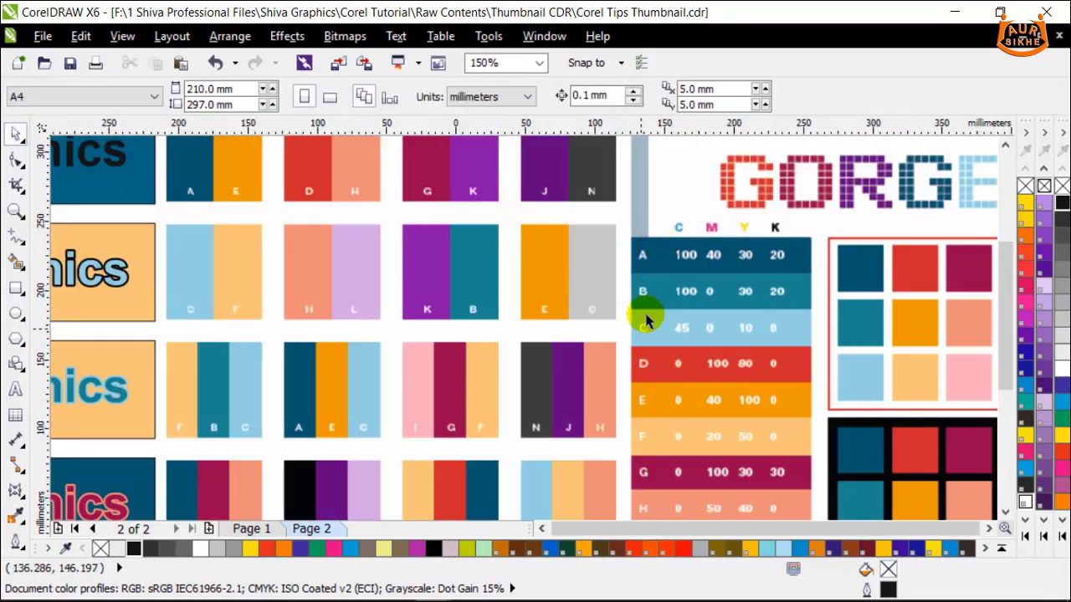
{"action": "scroll", "coordinate": [648, 326], "scroll_direction": "down", "scroll_amount": 4}
{"action": "scroll", "coordinate": [645, 411], "scroll_direction": "up", "scroll_amount": 4}
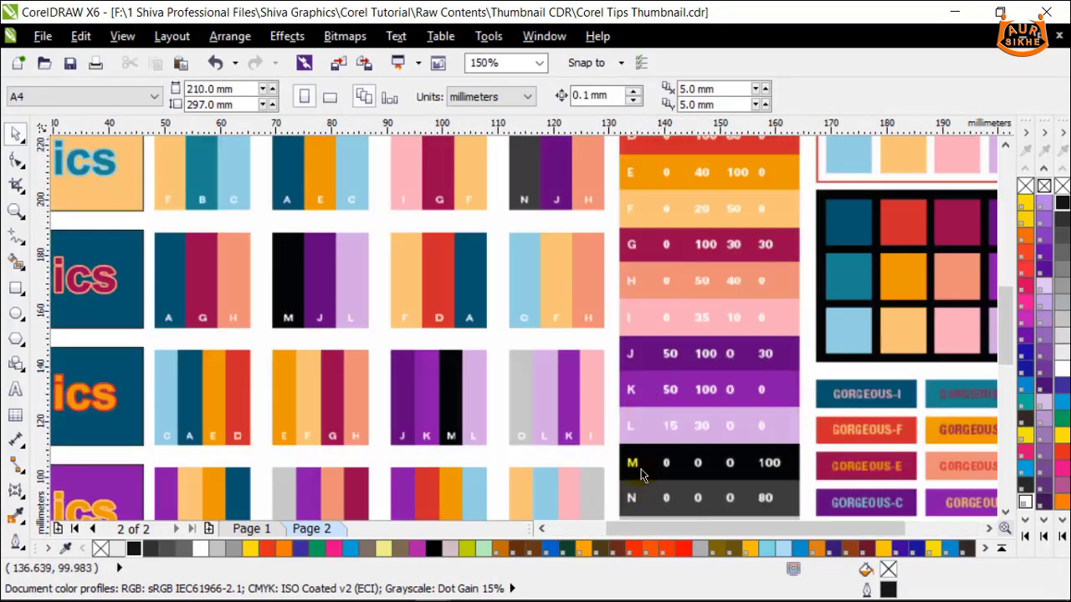
{"action": "scroll", "coordinate": [640, 475], "scroll_direction": "down", "scroll_amount": 2}
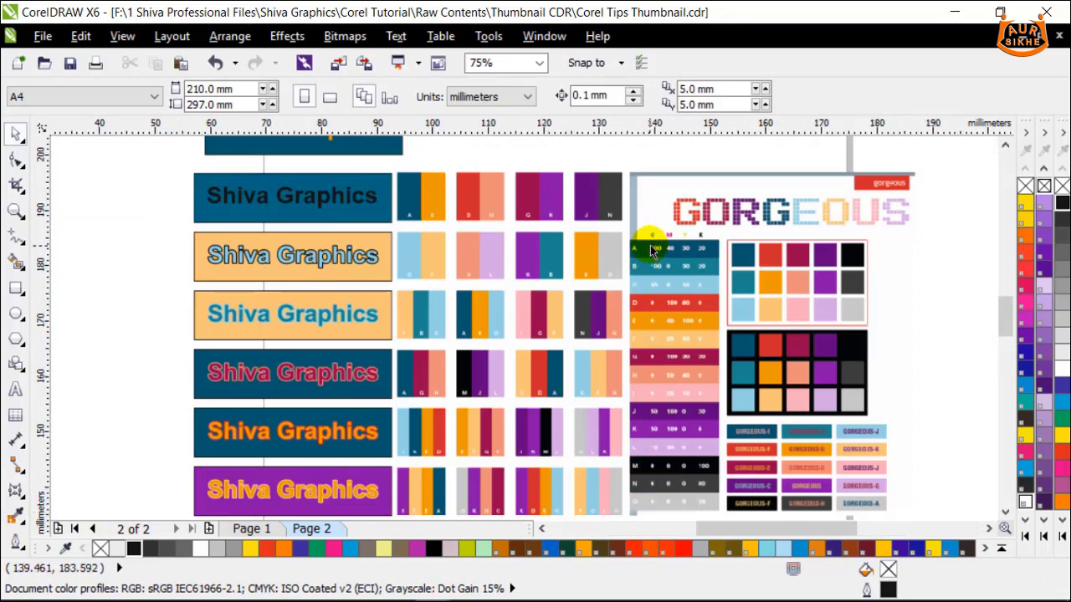
{"action": "scroll", "coordinate": [652, 251], "scroll_direction": "up", "scroll_amount": 2}
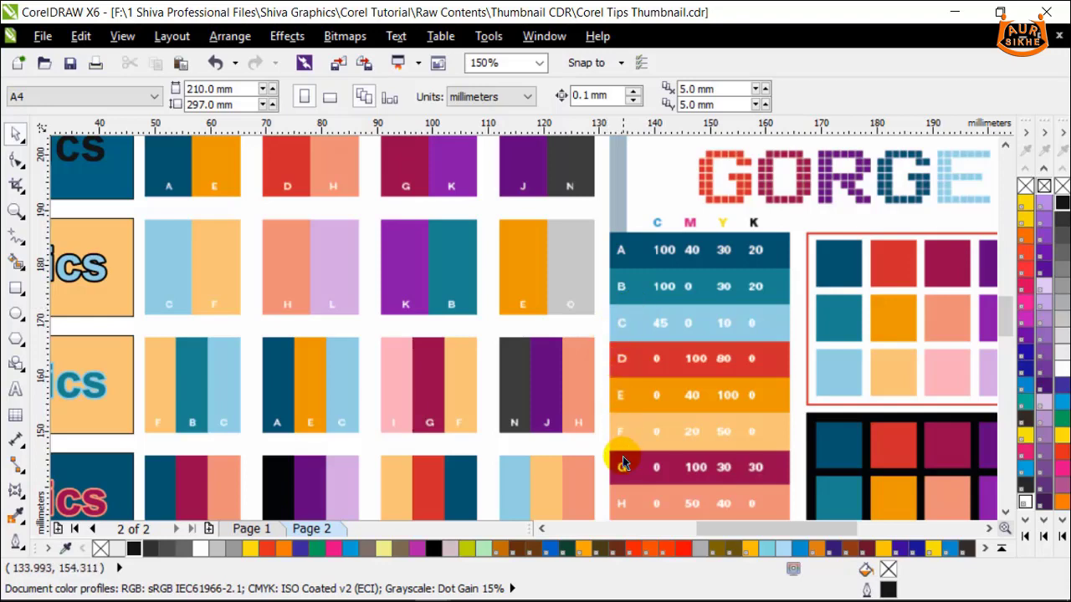
{"action": "scroll", "coordinate": [667, 355], "scroll_direction": "down", "scroll_amount": 2}
{"action": "scroll", "coordinate": [276, 244], "scroll_direction": "up", "scroll_amount": 2}
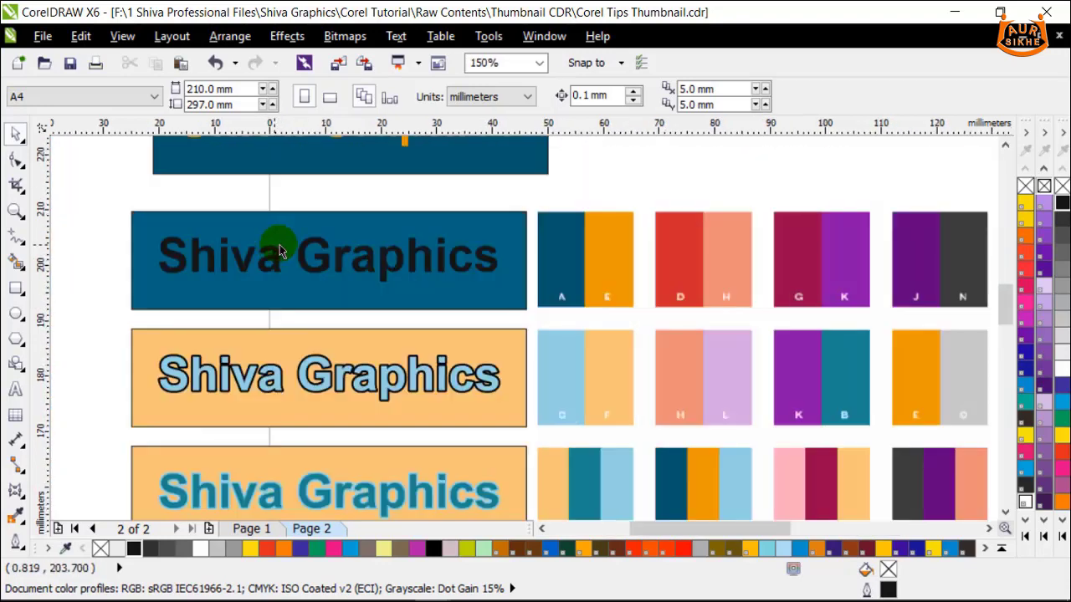
Fill the first banner's Shiva Graphics text with chart colour E, using C 0, M 40, Y 100 and K 0
{"action": "scroll", "coordinate": [404, 257], "scroll_direction": "down", "scroll_amount": 1}
{"action": "left_click", "coordinate": [382, 251]}
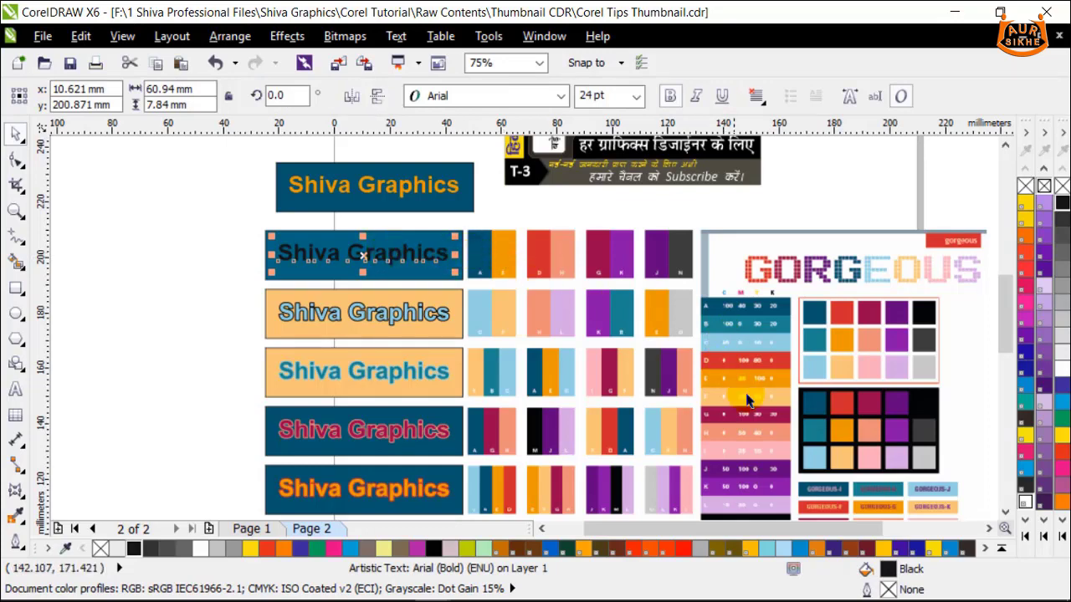
{"action": "scroll", "coordinate": [755, 400], "scroll_direction": "up", "scroll_amount": 1}
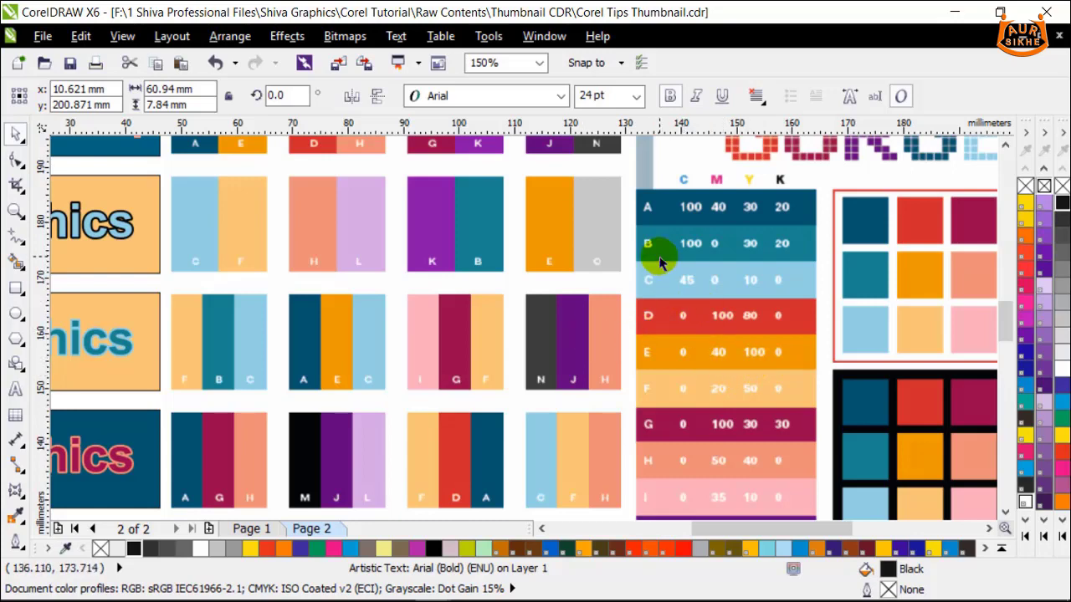
{"action": "scroll", "coordinate": [650, 248], "scroll_direction": "down", "scroll_amount": 2}
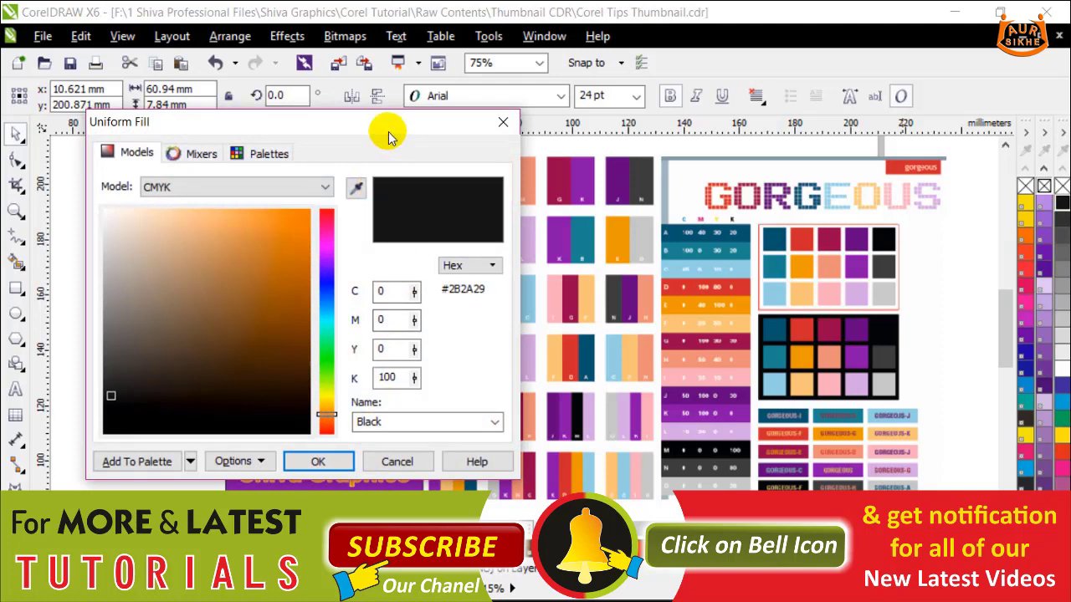
{"action": "left_click_drag", "start_coordinate": [389, 134], "coordinate": [375, 134]}
{"action": "left_click", "coordinate": [342, 187]}
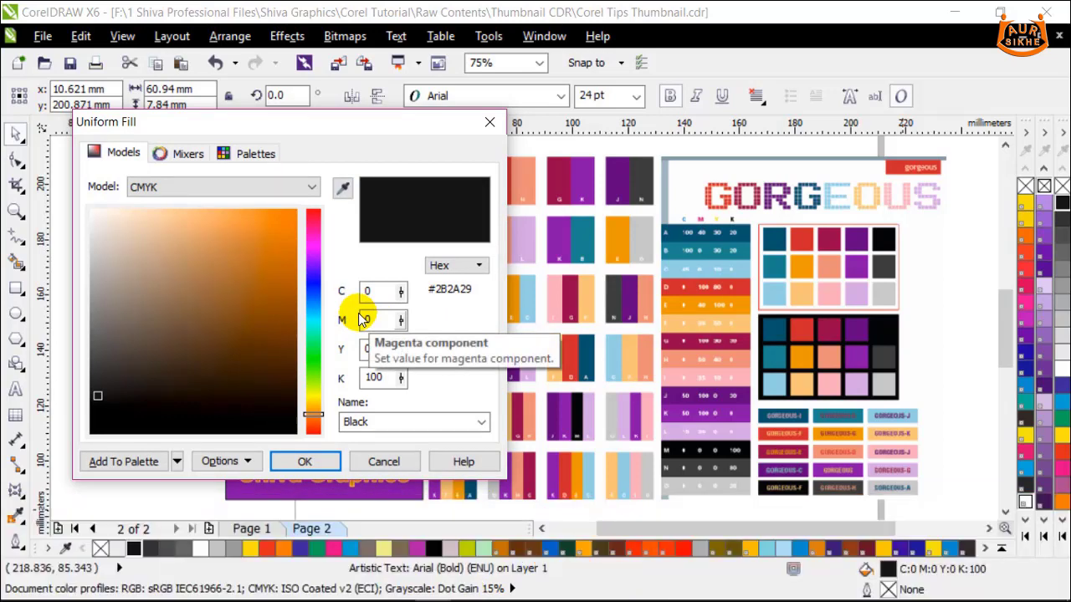
{"action": "left_click_drag", "start_coordinate": [368, 320], "coordinate": [341, 323]}
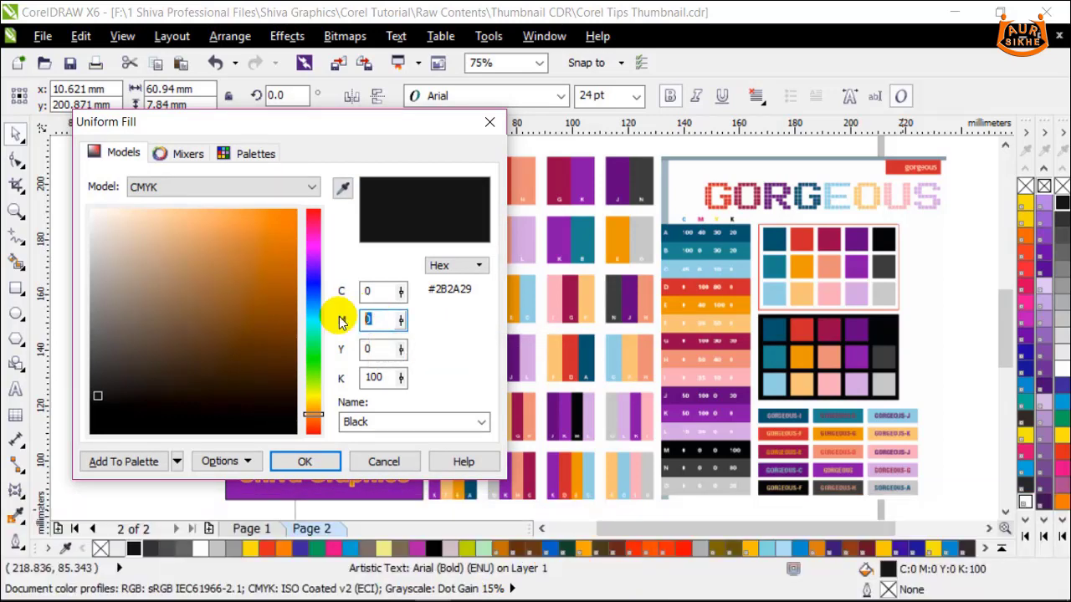
{"action": "type", "text": "40"}
{"action": "left_click", "coordinate": [366, 349]}
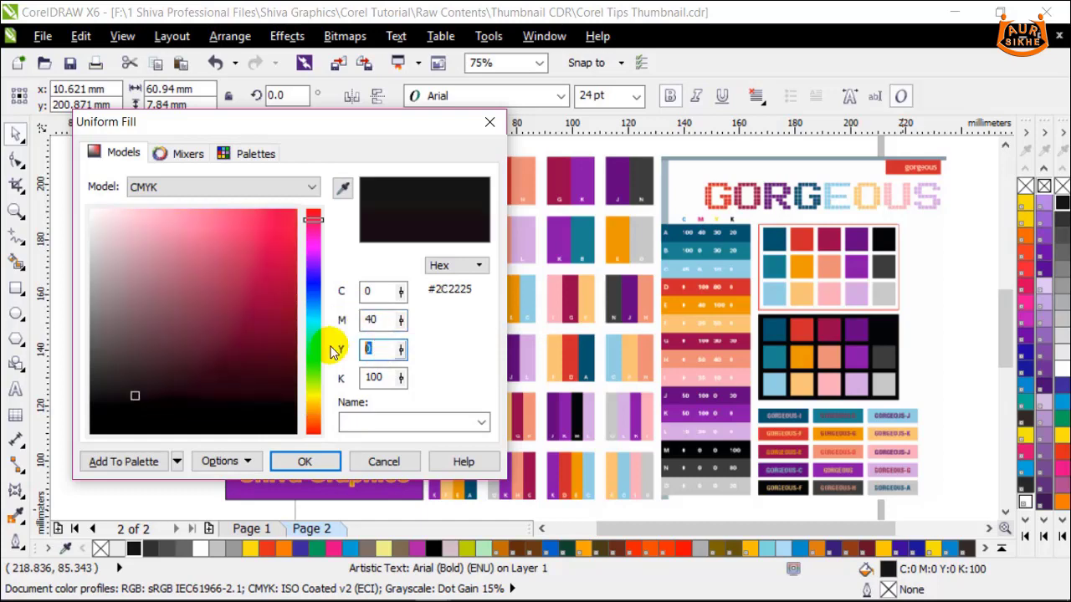
{"action": "type", "text": "100"}
{"action": "left_click", "coordinate": [373, 377]}
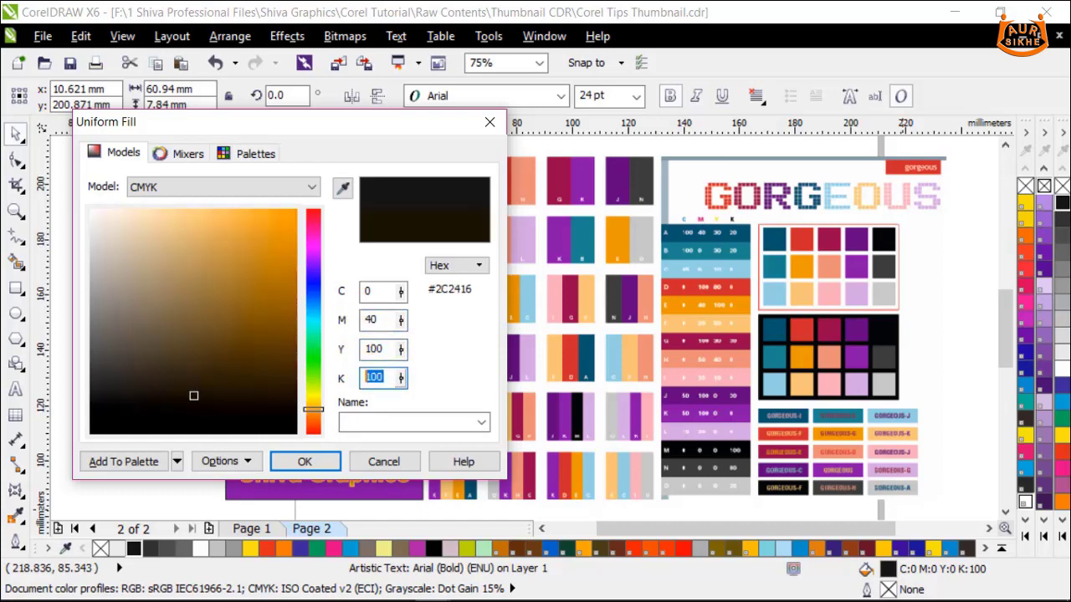
{"action": "type", "text": "0"}
{"action": "left_click", "coordinate": [302, 460]}
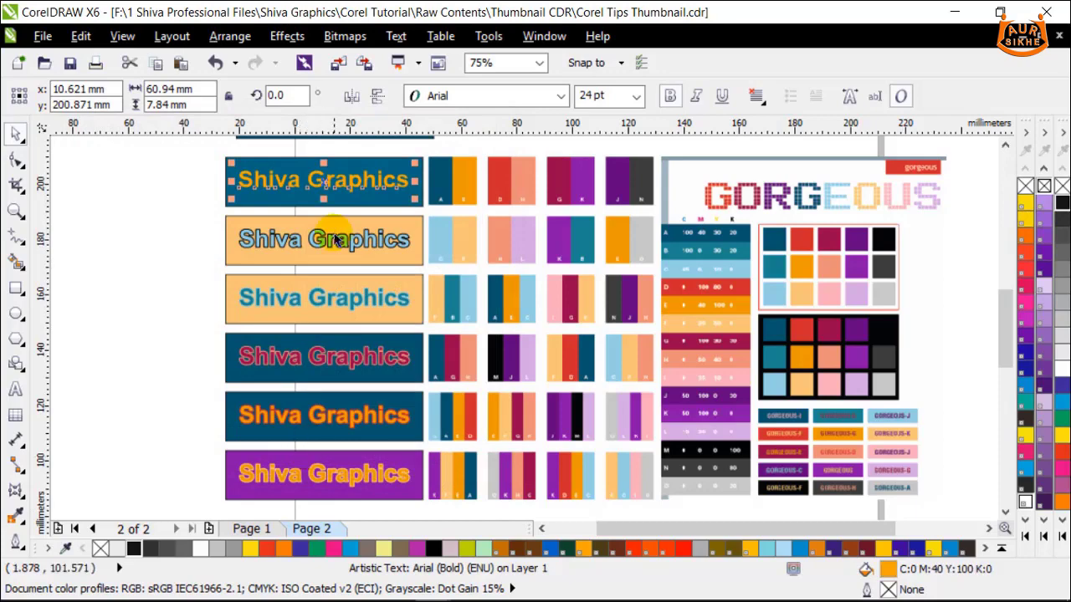
Compare the recoloured first banner with its A and E swatches and the copy above it, and review the remaining banners
{"action": "scroll", "coordinate": [314, 150], "scroll_direction": "up", "scroll_amount": 1}
{"action": "scroll", "coordinate": [505, 173], "scroll_direction": "up", "scroll_amount": 1}
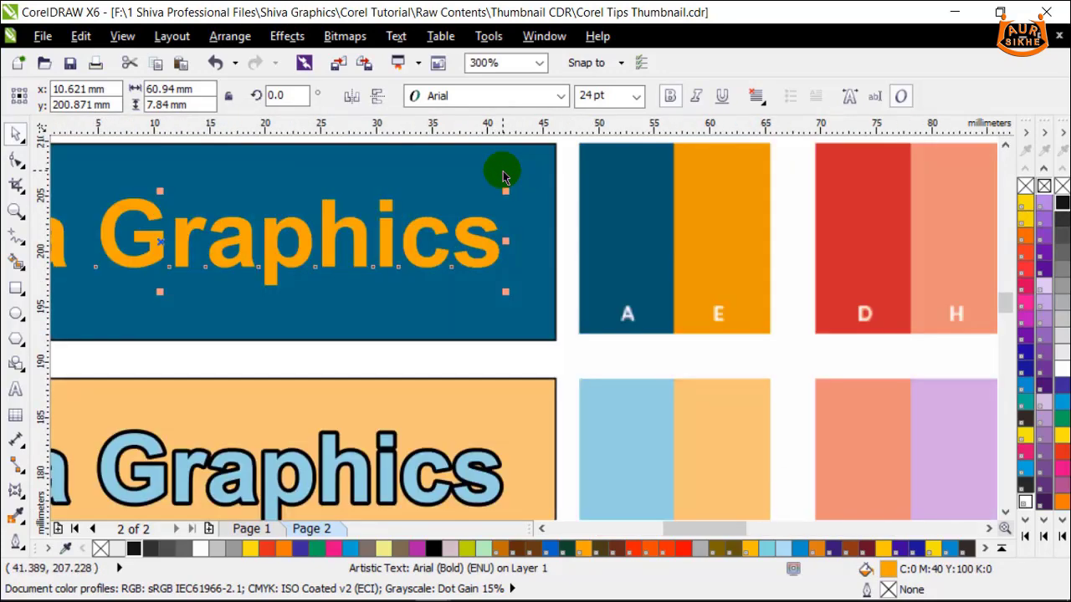
{"action": "scroll", "coordinate": [502, 179], "scroll_direction": "down", "scroll_amount": 2}
{"action": "scroll", "coordinate": [500, 188], "scroll_direction": "down", "scroll_amount": 1}
{"action": "scroll", "coordinate": [499, 192], "scroll_direction": "up", "scroll_amount": 2}
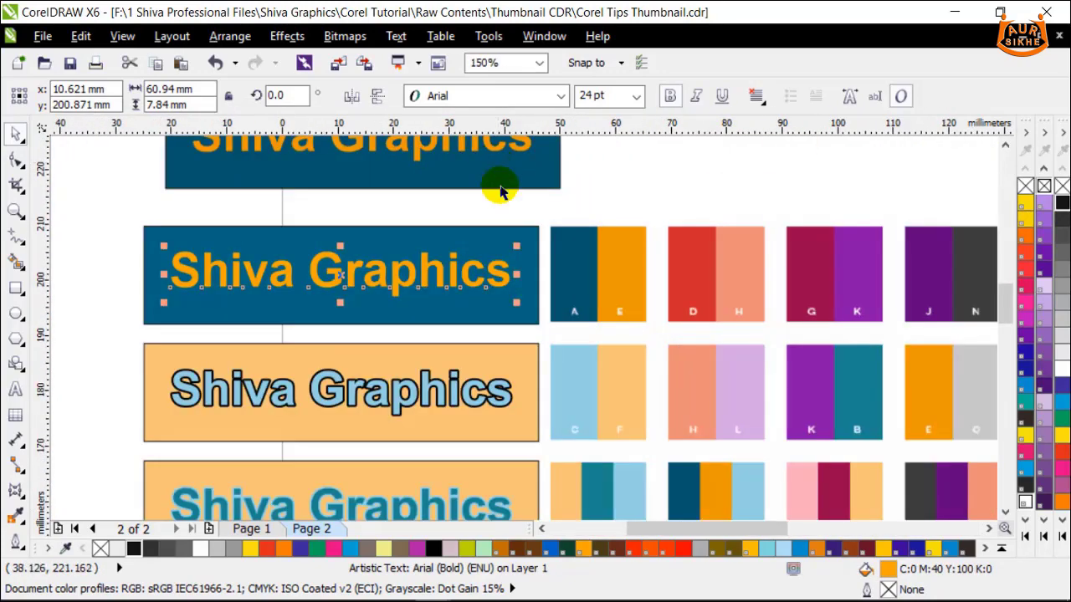
{"action": "left_click", "coordinate": [106, 181]}
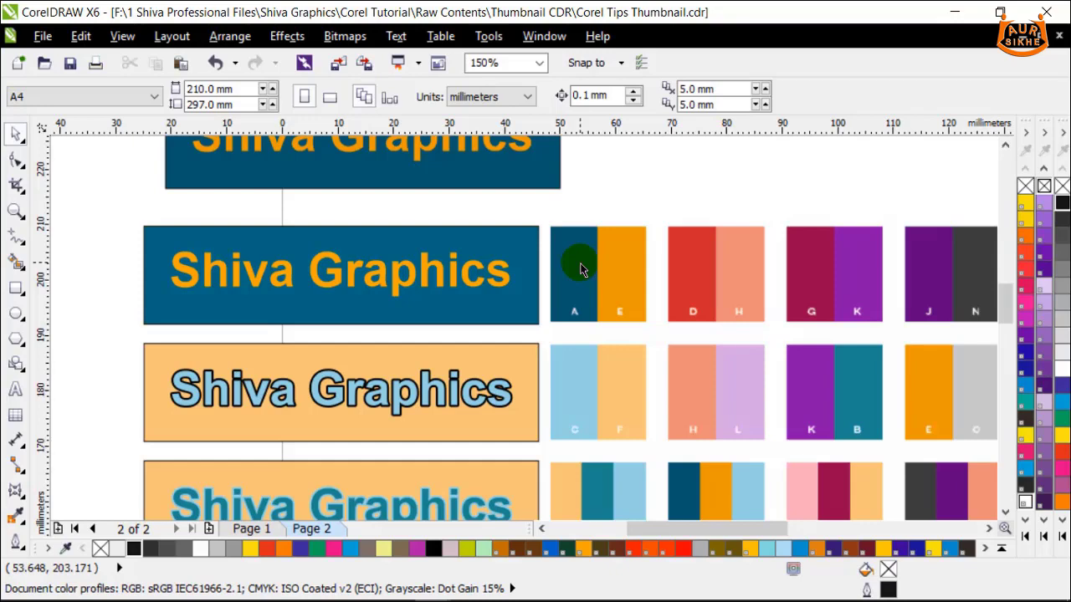
{"action": "scroll", "coordinate": [511, 270], "scroll_direction": "down", "scroll_amount": 4}
{"action": "scroll", "coordinate": [514, 393], "scroll_direction": "up", "scroll_amount": 4}
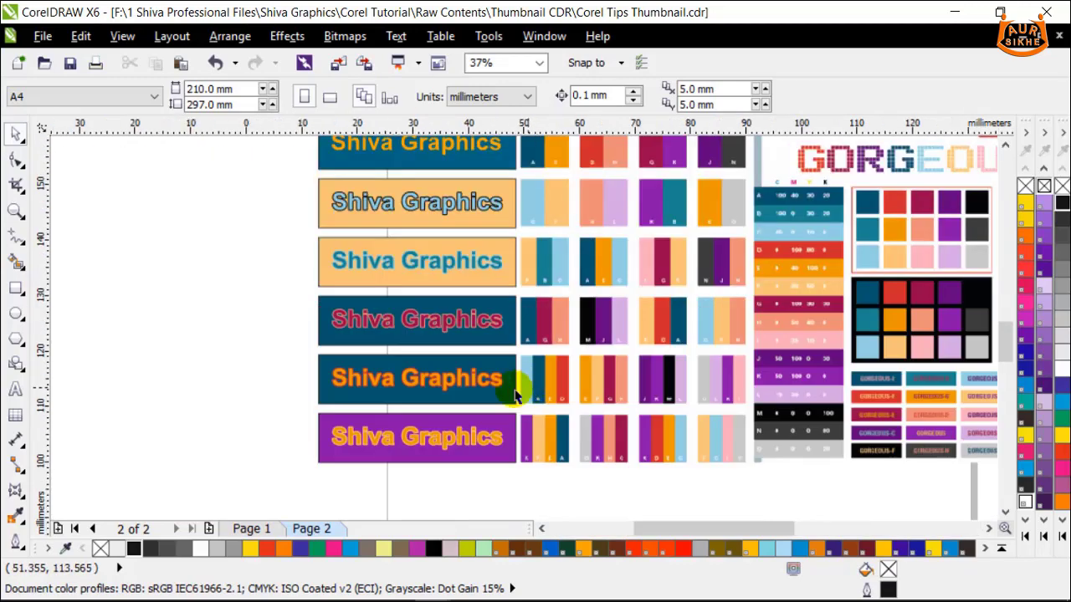
{"action": "scroll", "coordinate": [502, 387], "scroll_direction": "up", "scroll_amount": 1}
{"action": "scroll", "coordinate": [451, 372], "scroll_direction": "down", "scroll_amount": 4}
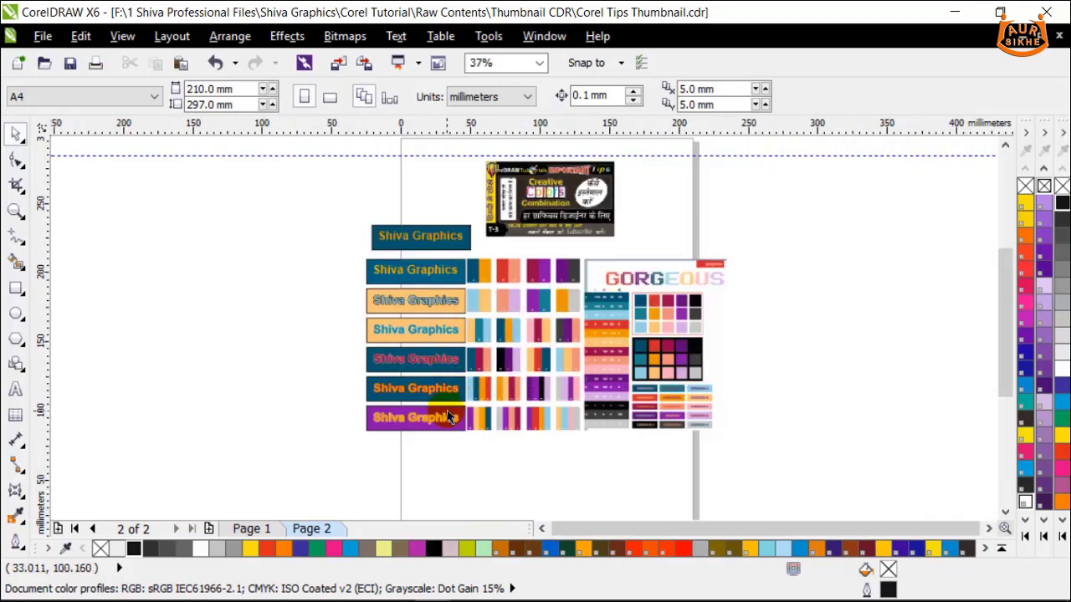
Ungroup the fourth Shiva Graphics banner, beside the A, G and H swatches, and clear the selection
{"action": "scroll", "coordinate": [449, 419], "scroll_direction": "up", "scroll_amount": 2}
{"action": "scroll", "coordinate": [454, 377], "scroll_direction": "up", "scroll_amount": 2}
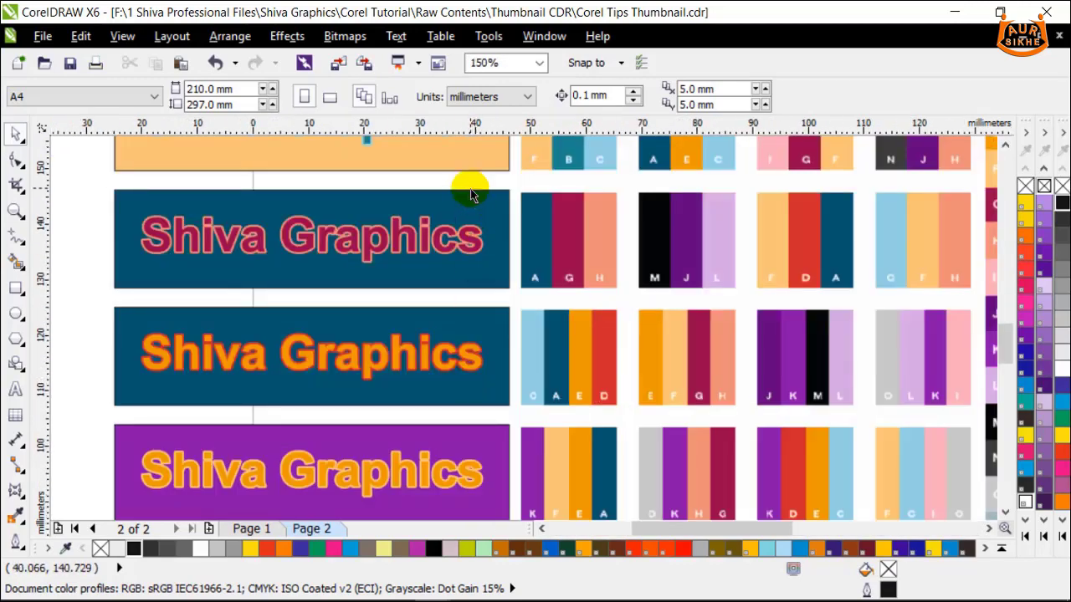
{"action": "scroll", "coordinate": [471, 194], "scroll_direction": "up", "scroll_amount": 1}
{"action": "scroll", "coordinate": [463, 200], "scroll_direction": "down", "scroll_amount": 1}
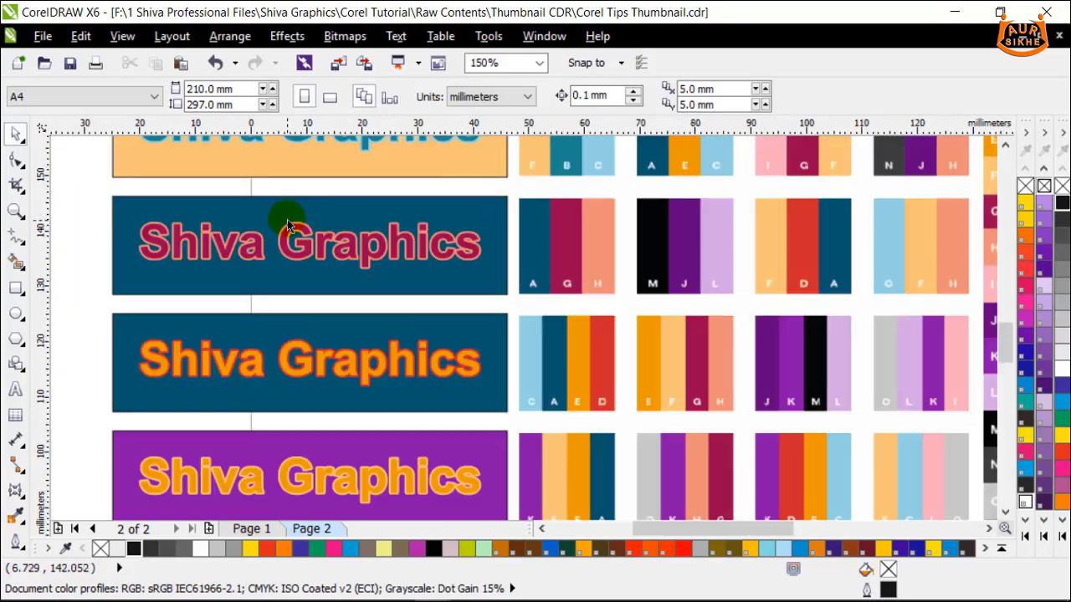
{"action": "scroll", "coordinate": [168, 223], "scroll_direction": "up", "scroll_amount": 1}
{"action": "scroll", "coordinate": [179, 221], "scroll_direction": "down", "scroll_amount": 1}
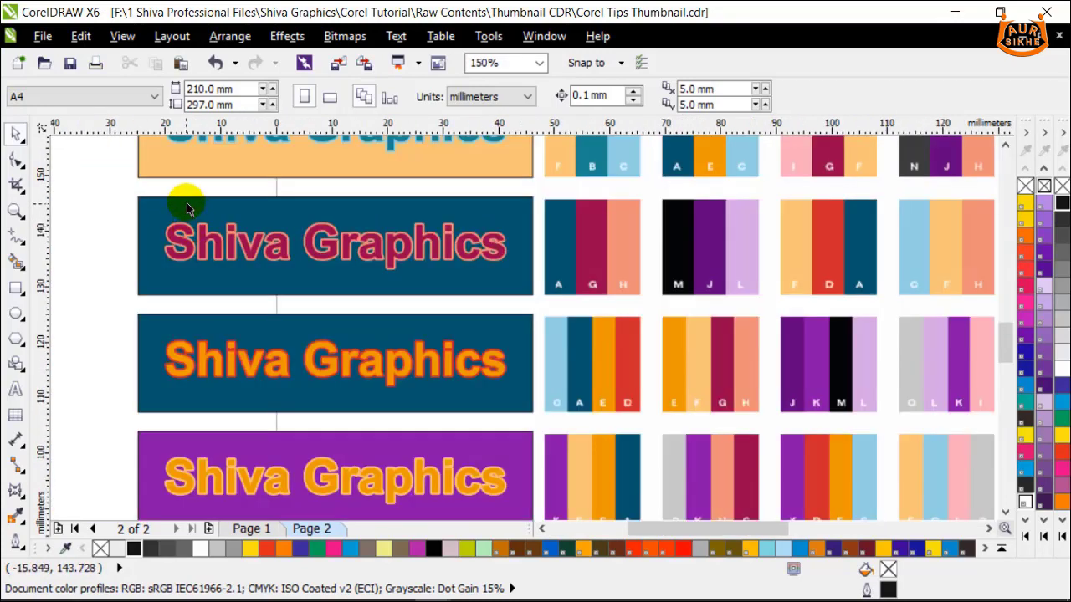
{"action": "left_click", "coordinate": [186, 204]}
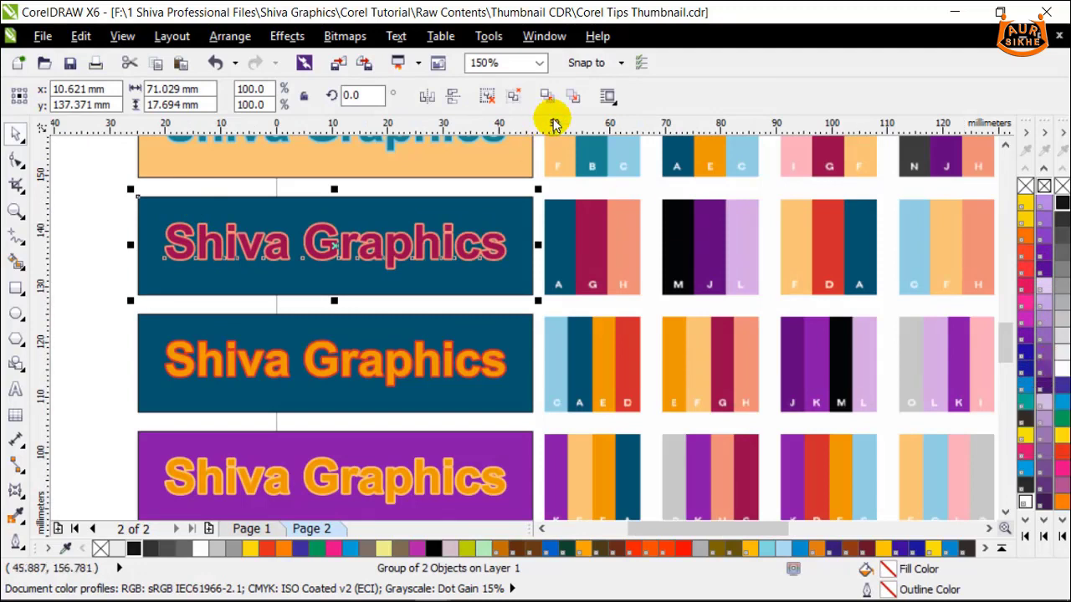
{"action": "left_click", "coordinate": [513, 95]}
{"action": "left_click", "coordinate": [60, 256]}
Reset the fourth banner's colours by filling its rectangle and text with white and giving the text a red outline
{"action": "left_click", "coordinate": [148, 200]}
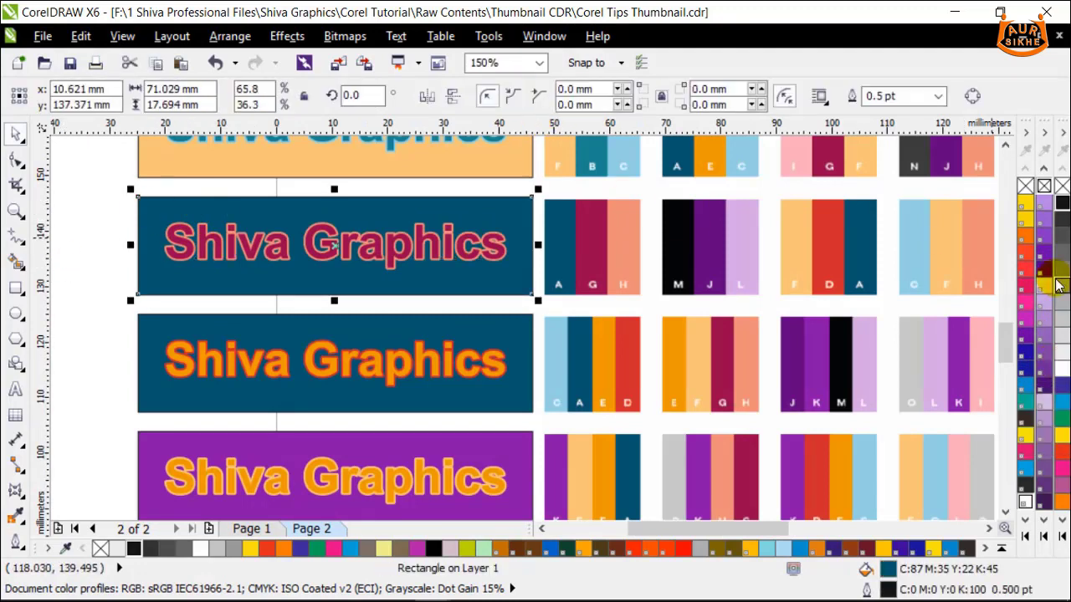
{"action": "left_click", "coordinate": [1061, 368]}
{"action": "left_click", "coordinate": [351, 234]}
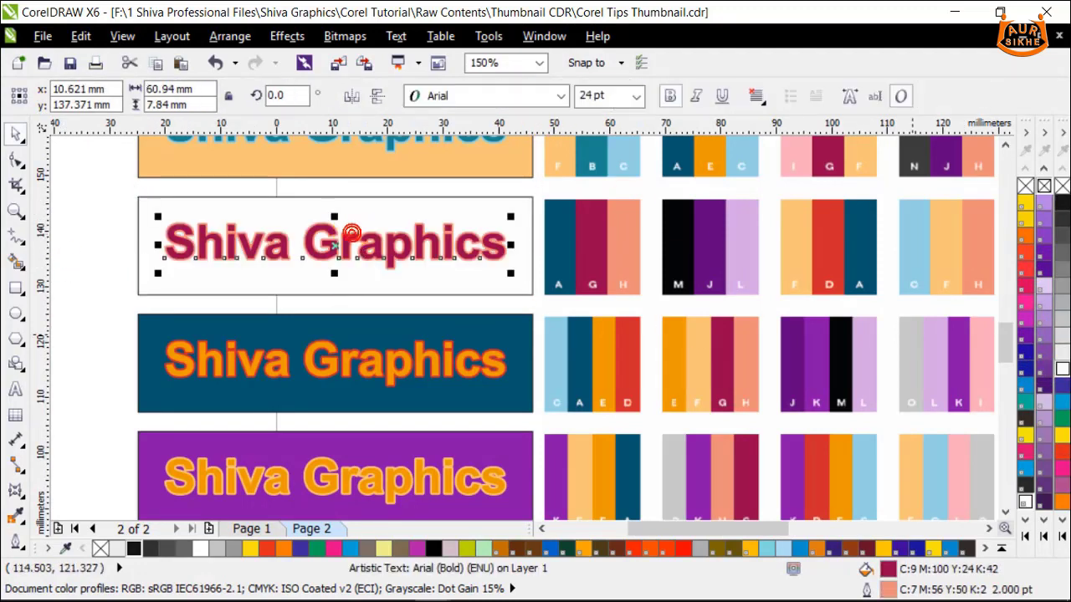
{"action": "left_click", "coordinate": [1061, 369]}
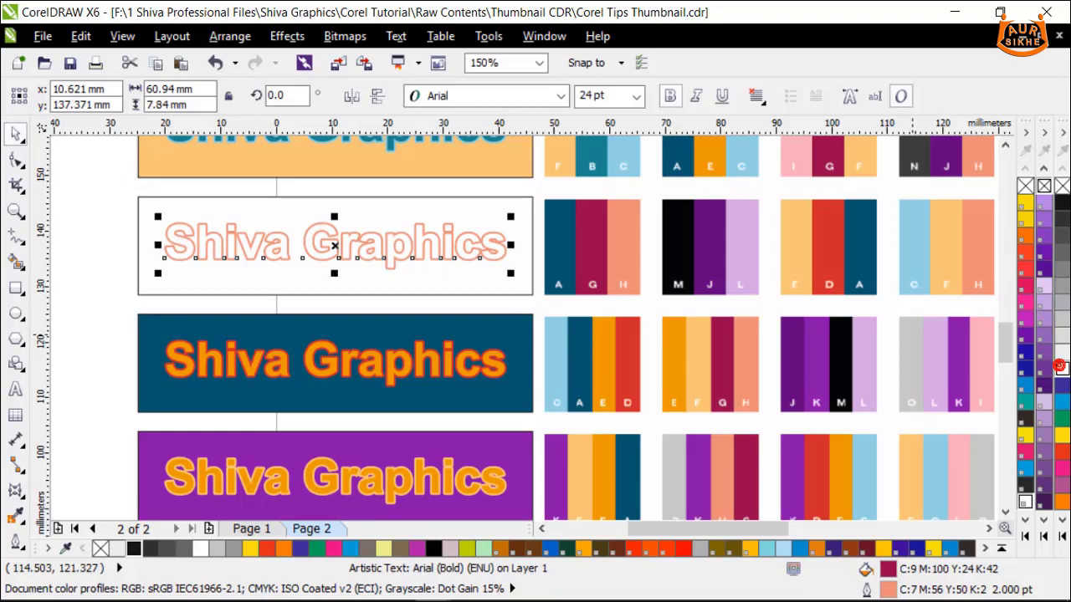
{"action": "right_click", "coordinate": [1062, 453]}
{"action": "left_click", "coordinate": [95, 240]}
{"action": "scroll", "coordinate": [306, 213], "scroll_direction": "up", "scroll_amount": 2}
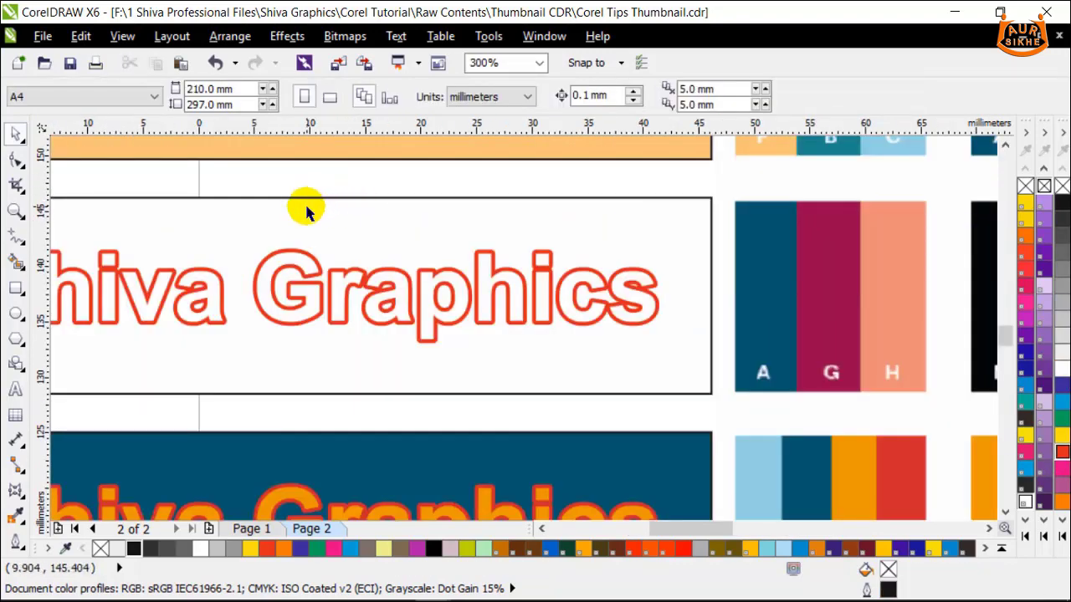
{"action": "scroll", "coordinate": [307, 213], "scroll_direction": "down", "scroll_amount": 2}
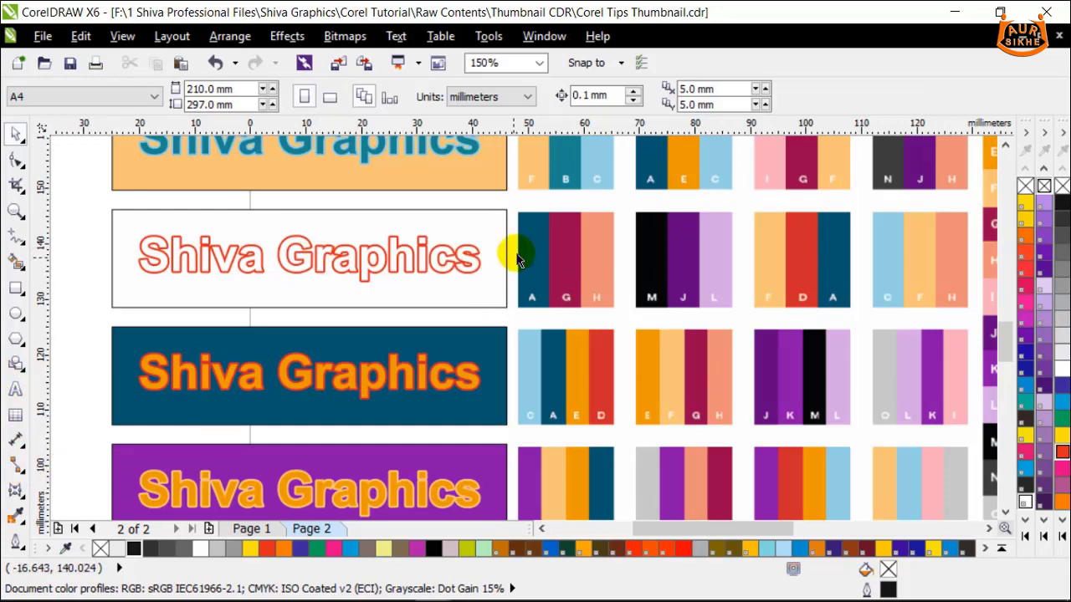
Sample swatch A beside the fourth banner with the Color Eyedropper and fill the banner's rectangle with it
{"action": "left_click", "coordinate": [16, 512]}
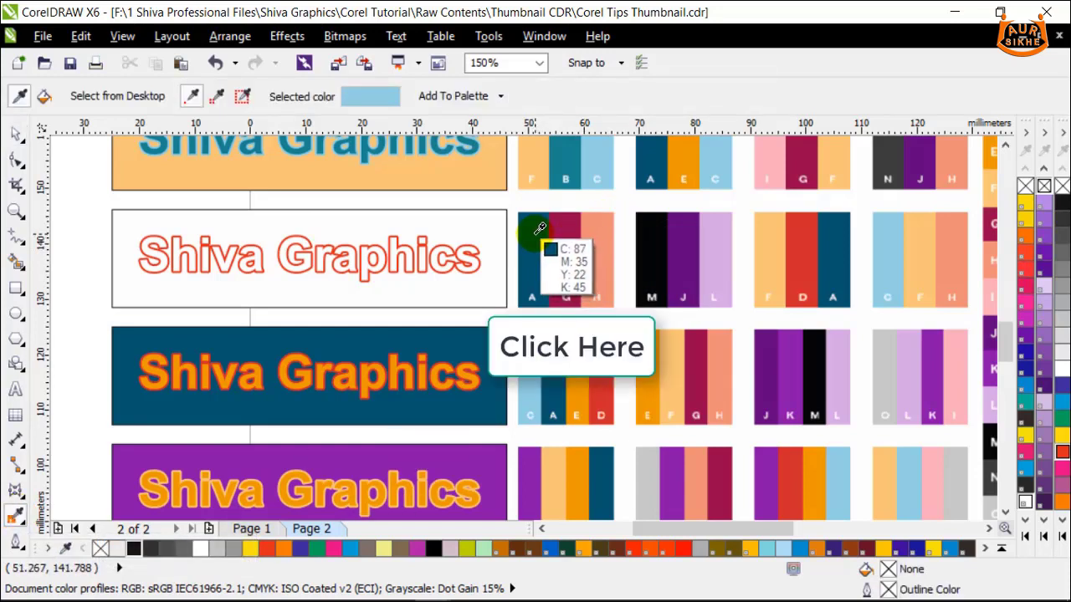
{"action": "left_click", "coordinate": [532, 234]}
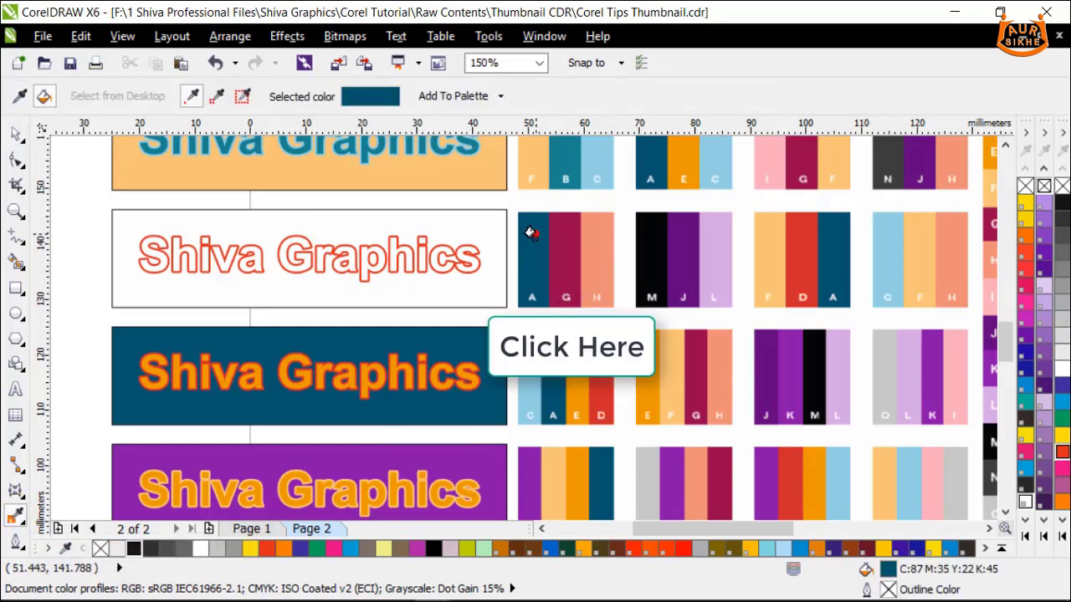
{"action": "left_click", "coordinate": [123, 216]}
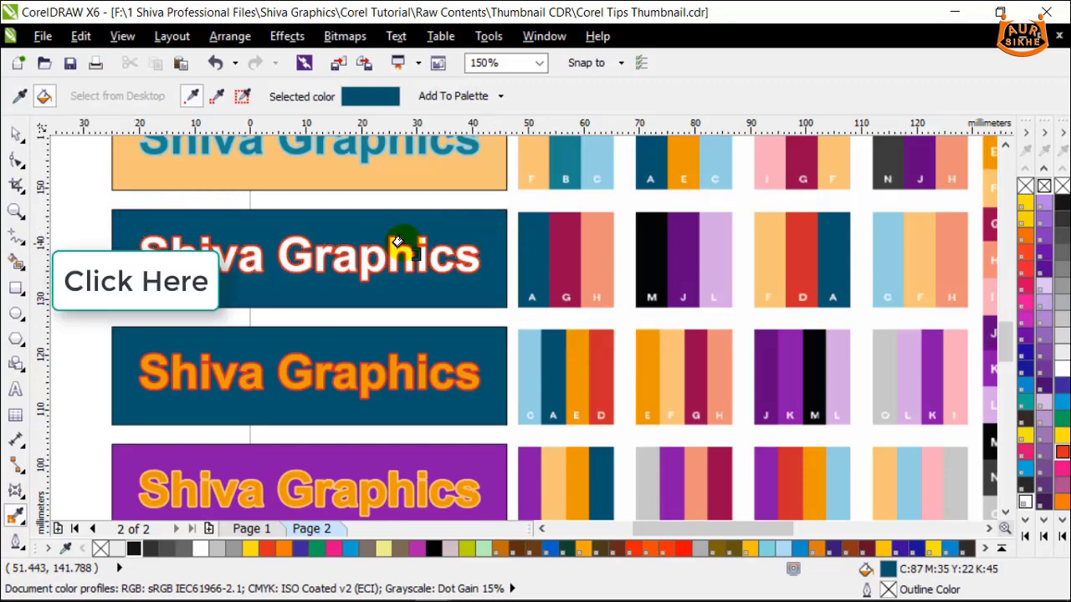
Sample swatch G with the Color Eyedropper and apply it as the fill of the fourth banner's Shiva Graphics text
{"action": "scroll", "coordinate": [383, 242], "scroll_direction": "up", "scroll_amount": 2}
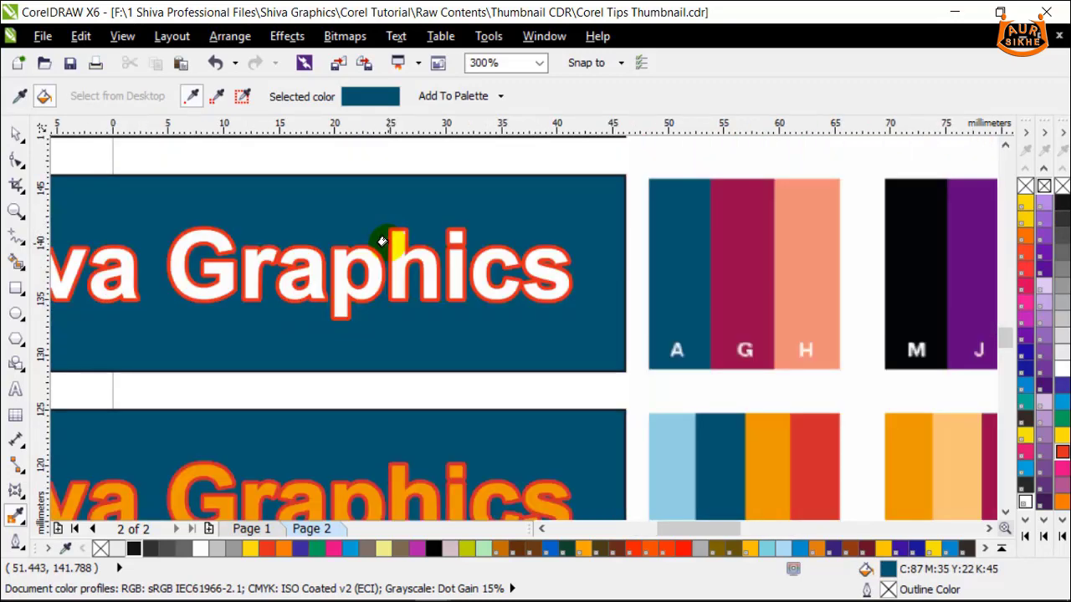
{"action": "scroll", "coordinate": [382, 241], "scroll_direction": "down", "scroll_amount": 2}
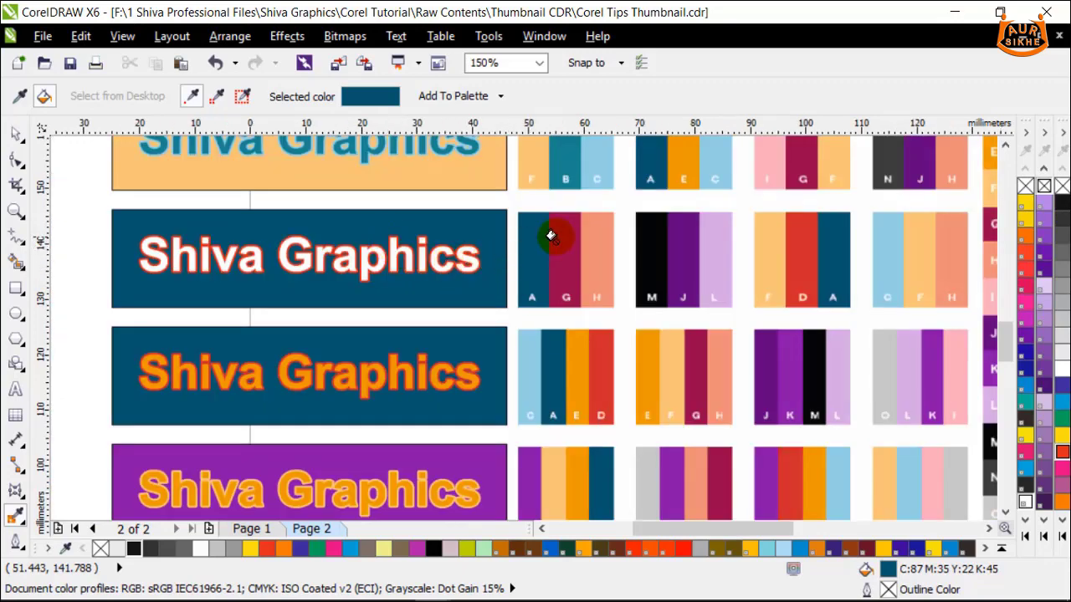
{"action": "key", "text": "shift"}
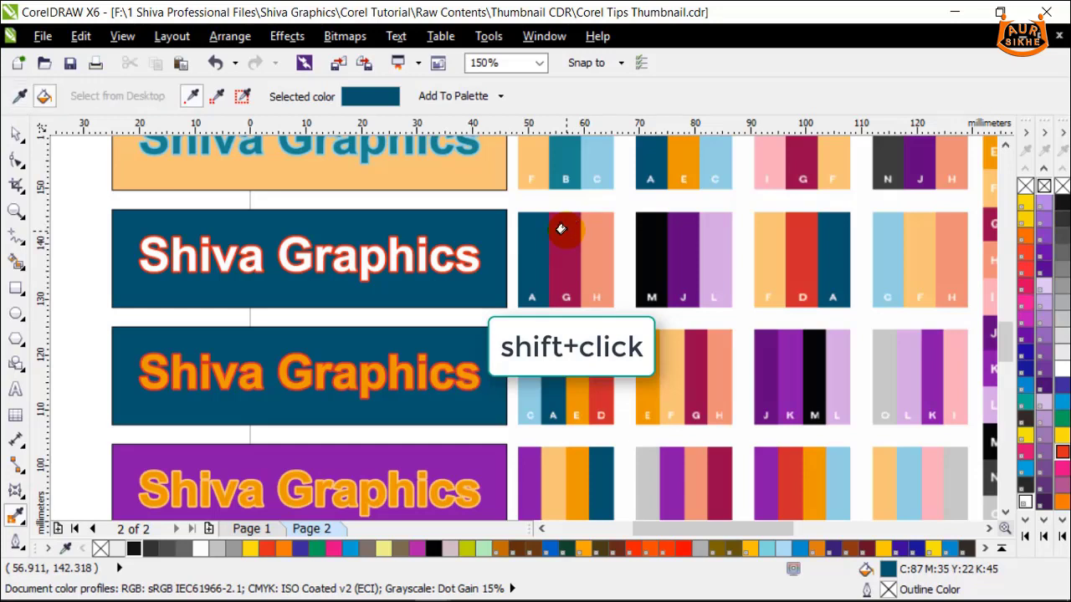
{"action": "left_click", "coordinate": [570, 226], "text": "shift"}
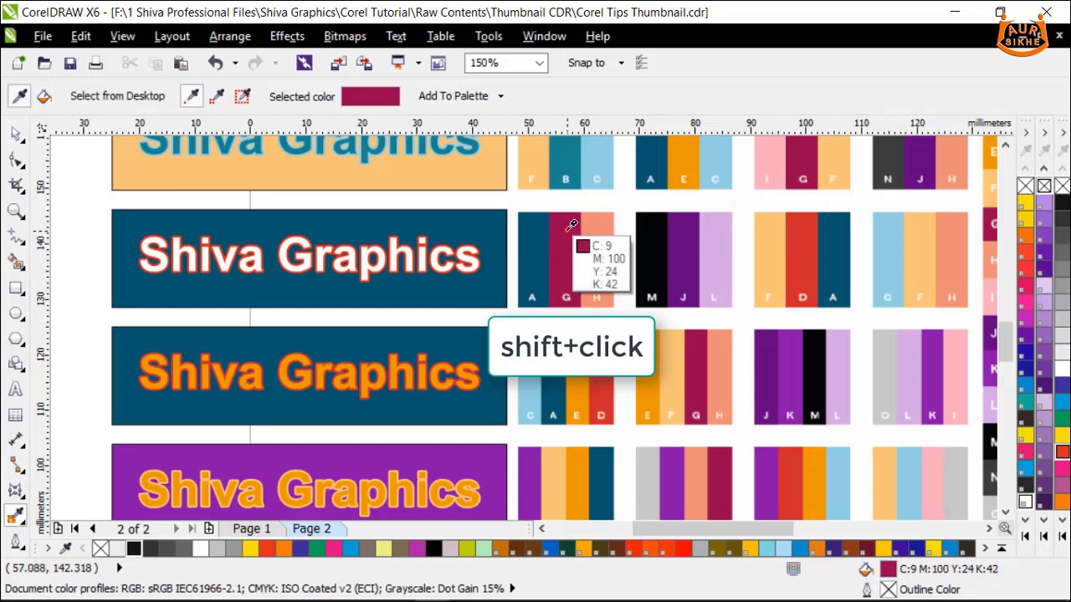
{"action": "scroll", "coordinate": [430, 246], "scroll_direction": "up", "scroll_amount": 4}
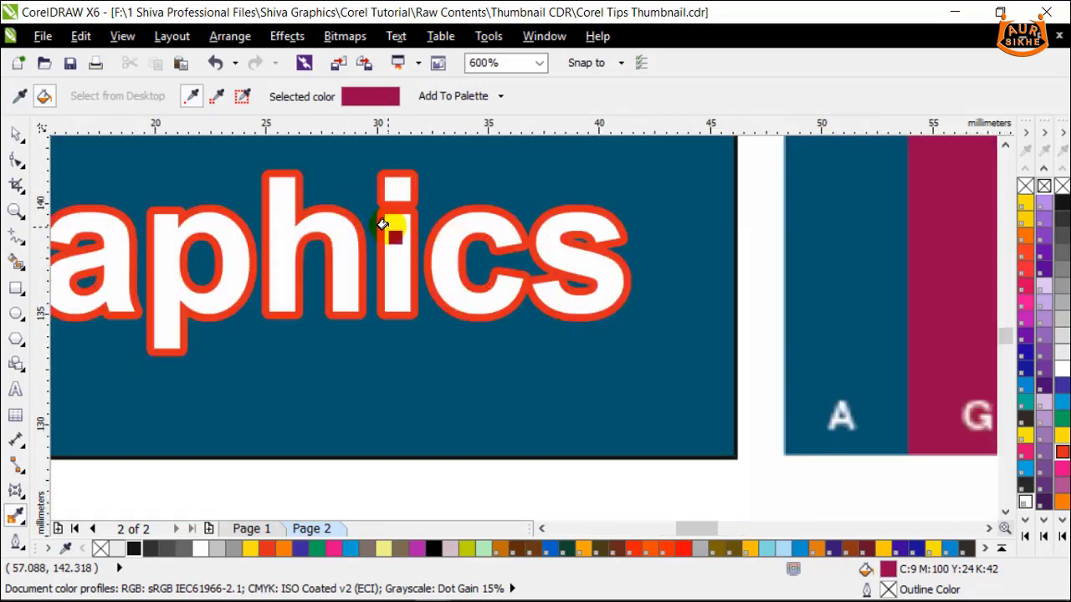
{"action": "left_click", "coordinate": [389, 226]}
{"action": "scroll", "coordinate": [389, 226], "scroll_direction": "down", "scroll_amount": 3}
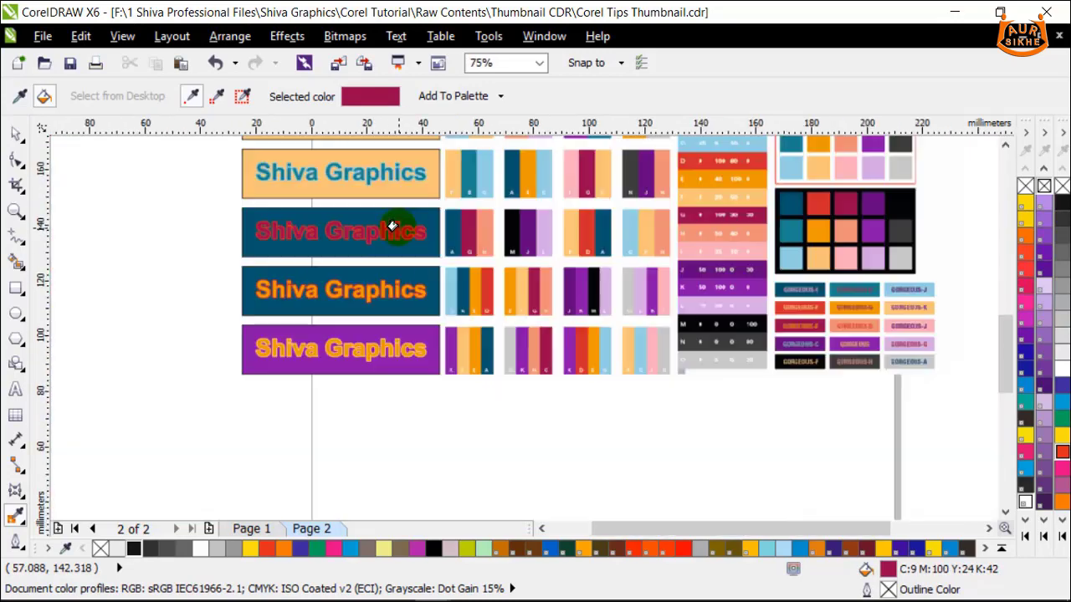
{"action": "scroll", "coordinate": [391, 226], "scroll_direction": "up", "scroll_amount": 2}
{"action": "scroll", "coordinate": [392, 226], "scroll_direction": "down", "scroll_amount": 1}
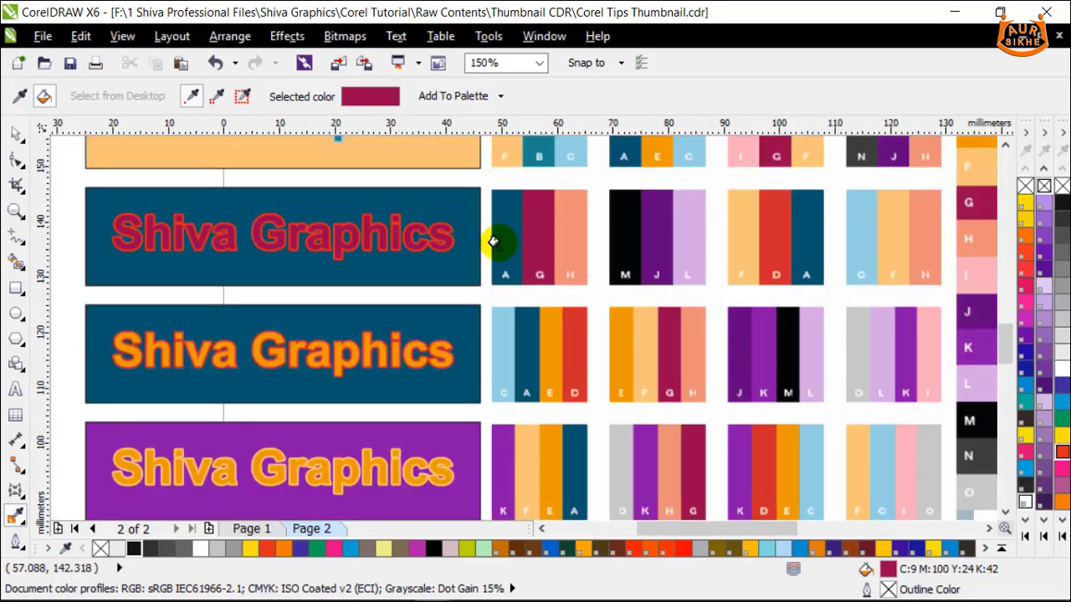
Sample swatch H with the Color Eyedropper, apply it to the outline of the fourth banner's text, and return to the Pick tool
{"action": "left_click", "coordinate": [579, 208]}
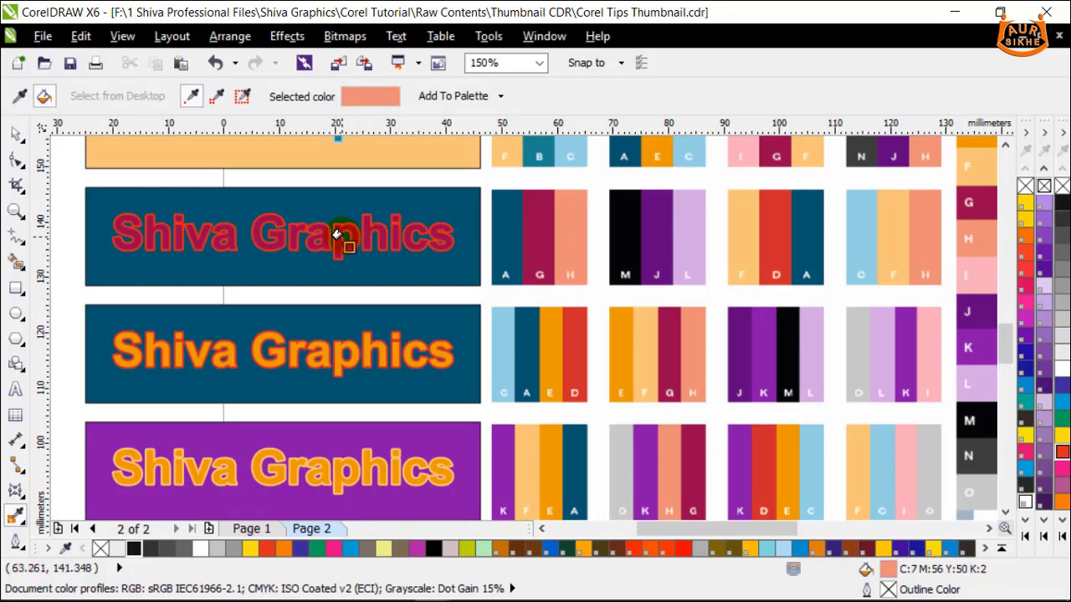
{"action": "scroll", "coordinate": [382, 220], "scroll_direction": "up", "scroll_amount": 2}
{"action": "scroll", "coordinate": [401, 215], "scroll_direction": "down", "scroll_amount": 2}
{"action": "scroll", "coordinate": [419, 227], "scroll_direction": "up", "scroll_amount": 1}
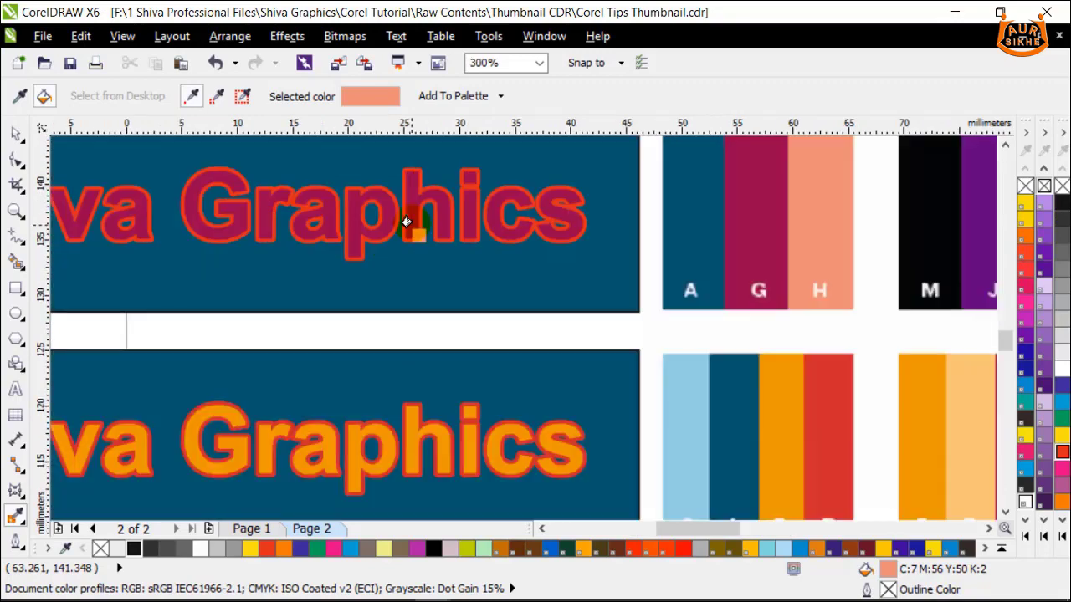
{"action": "scroll", "coordinate": [384, 197], "scroll_direction": "up", "scroll_amount": 4}
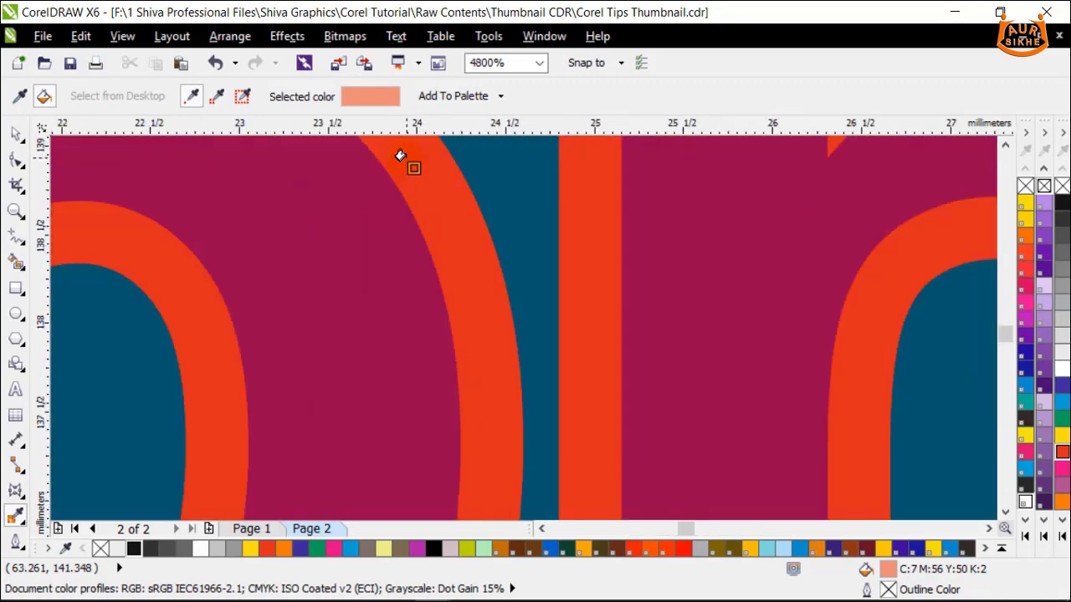
{"action": "left_click", "coordinate": [400, 156]}
{"action": "scroll", "coordinate": [421, 210], "scroll_direction": "down", "scroll_amount": 6}
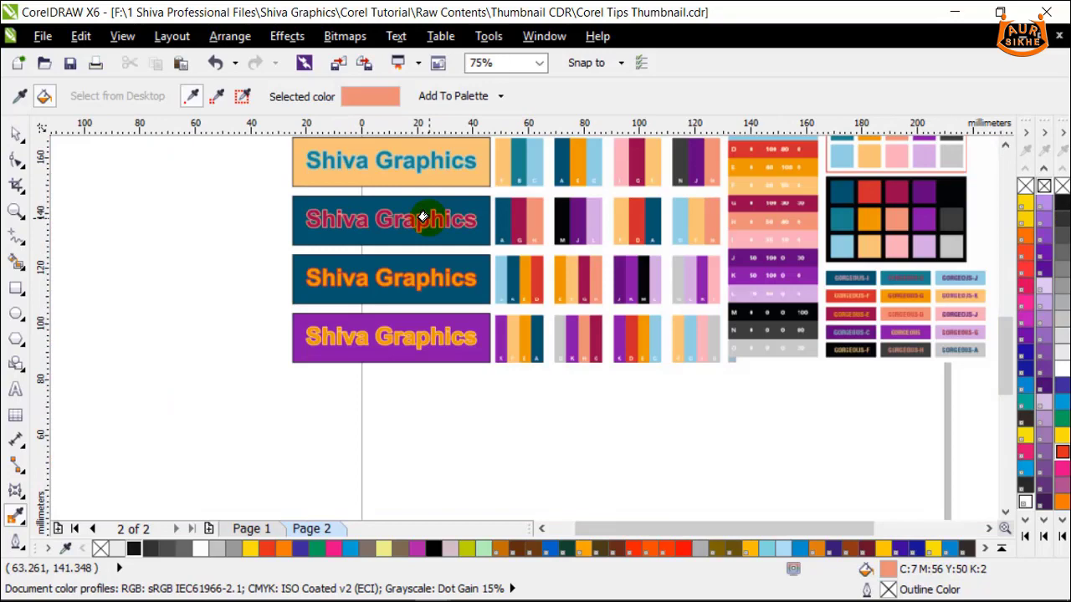
{"action": "left_click", "coordinate": [16, 132]}
Compare the recoloured fourth banner with its A, G and H swatches, and review all the banners against the Gorgeous chart
{"action": "scroll", "coordinate": [391, 219], "scroll_direction": "up", "scroll_amount": 1}
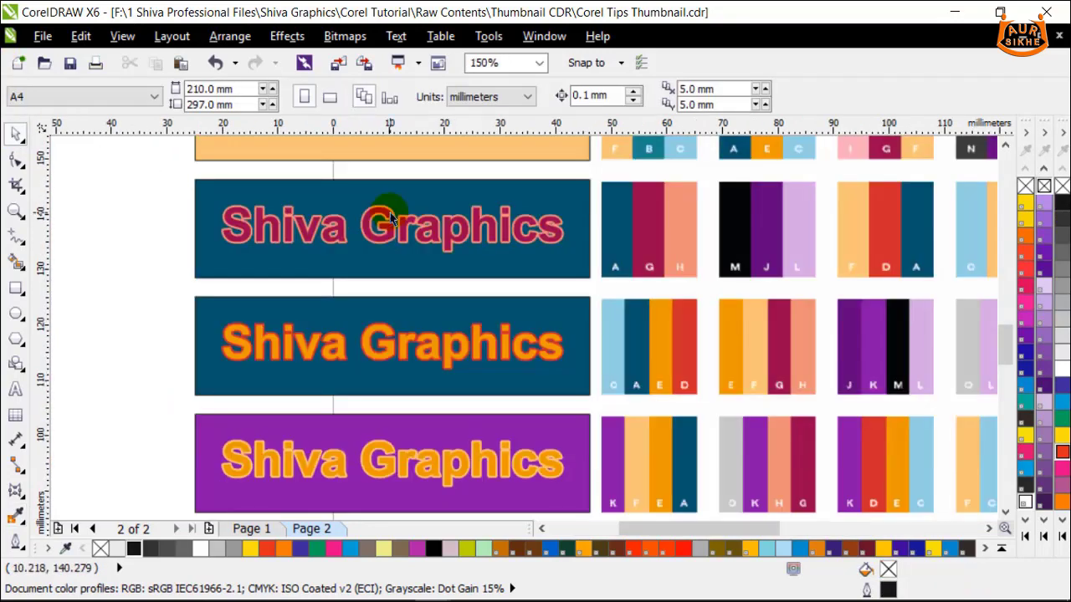
{"action": "scroll", "coordinate": [390, 219], "scroll_direction": "down", "scroll_amount": 1}
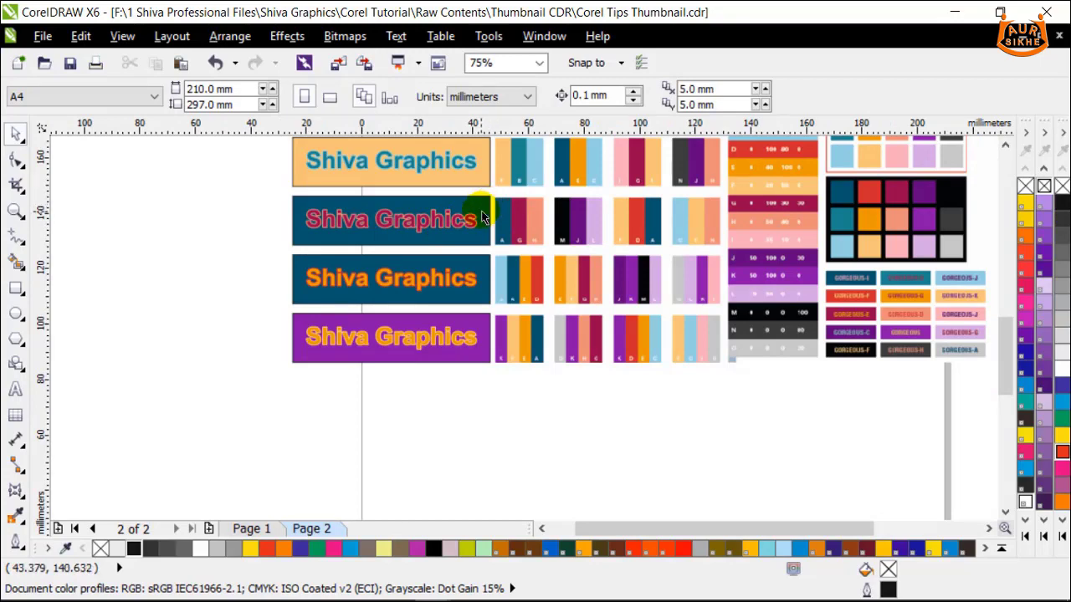
{"action": "scroll", "coordinate": [484, 210], "scroll_direction": "up", "scroll_amount": 1}
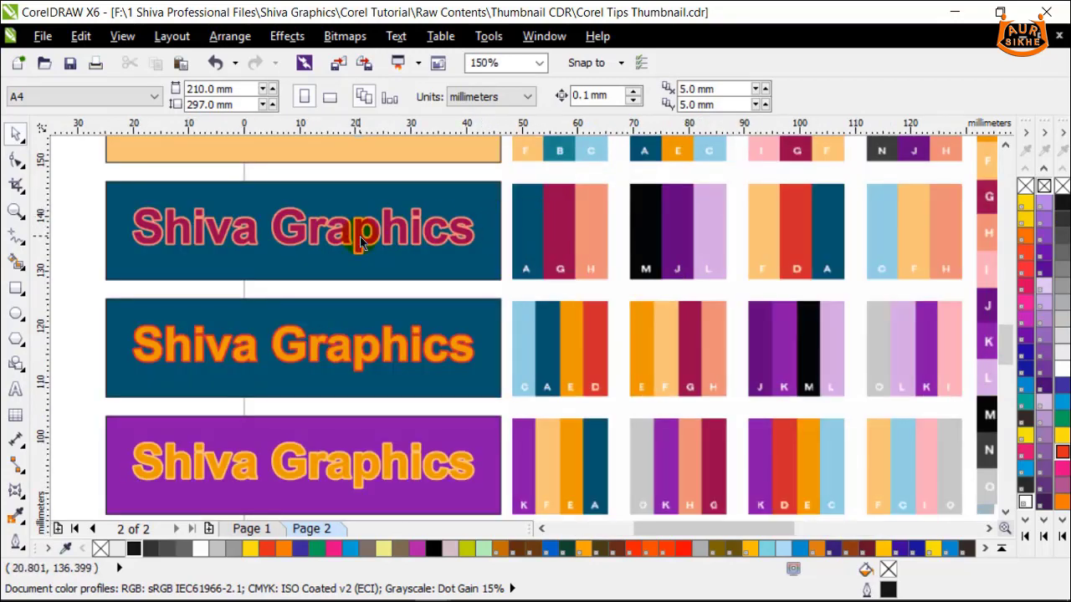
{"action": "scroll", "coordinate": [359, 243], "scroll_direction": "down", "scroll_amount": 1}
{"action": "scroll", "coordinate": [358, 237], "scroll_direction": "down", "scroll_amount": 1}
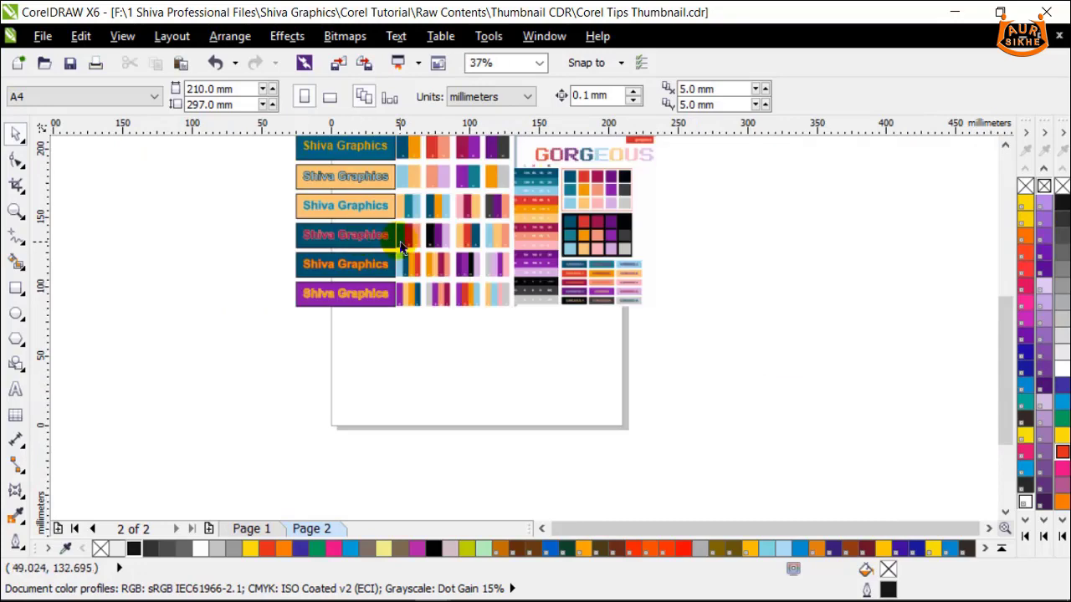
{"action": "scroll", "coordinate": [418, 297], "scroll_direction": "up", "scroll_amount": 1}
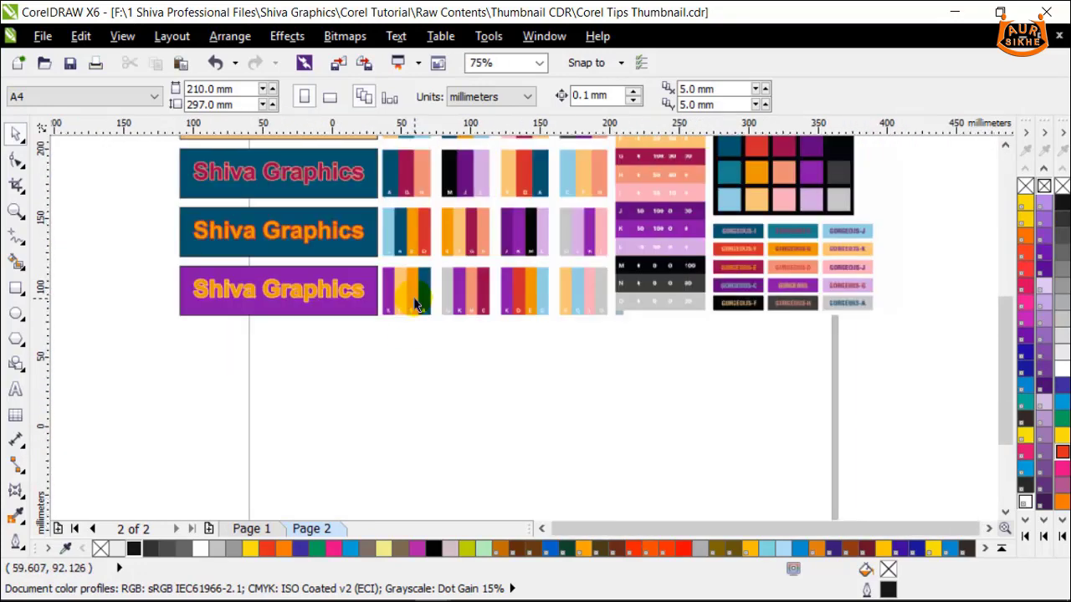
{"action": "scroll", "coordinate": [432, 290], "scroll_direction": "down", "scroll_amount": 1}
{"action": "scroll", "coordinate": [1005, 339], "scroll_direction": "up", "scroll_amount": 2}
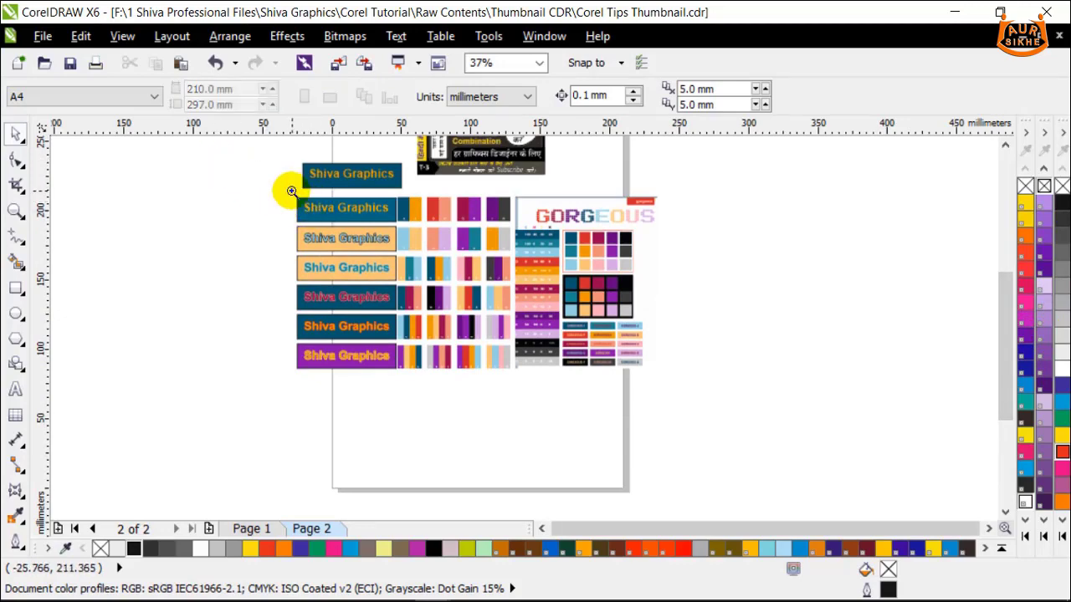
{"action": "left_click_drag", "start_coordinate": [290, 191], "coordinate": [657, 371]}
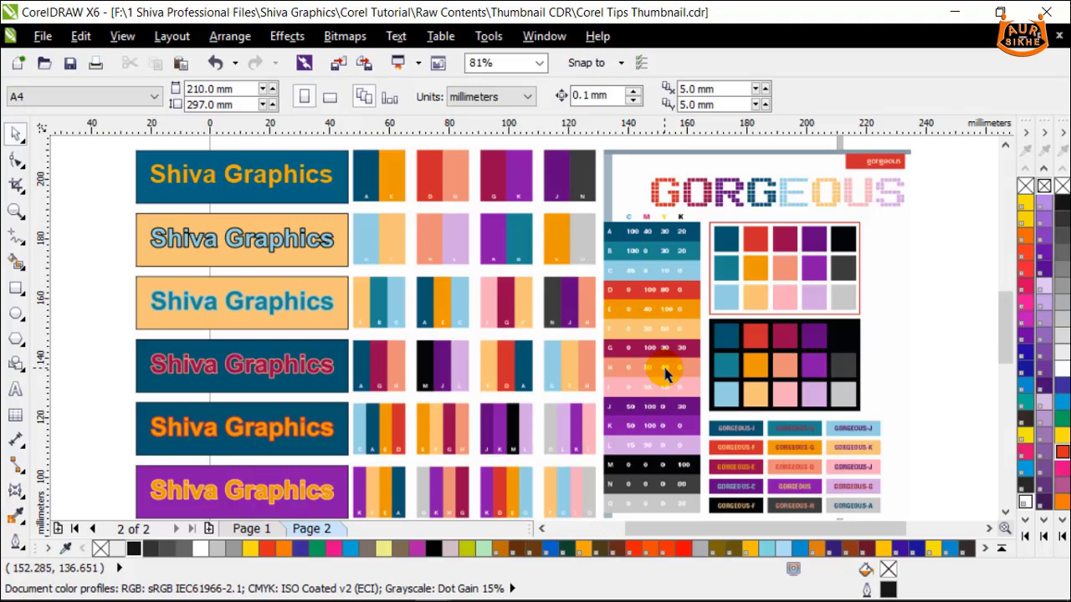
{"action": "scroll", "coordinate": [665, 374], "scroll_direction": "down", "scroll_amount": 6}
{"action": "scroll", "coordinate": [573, 325], "scroll_direction": "up", "scroll_amount": 3}
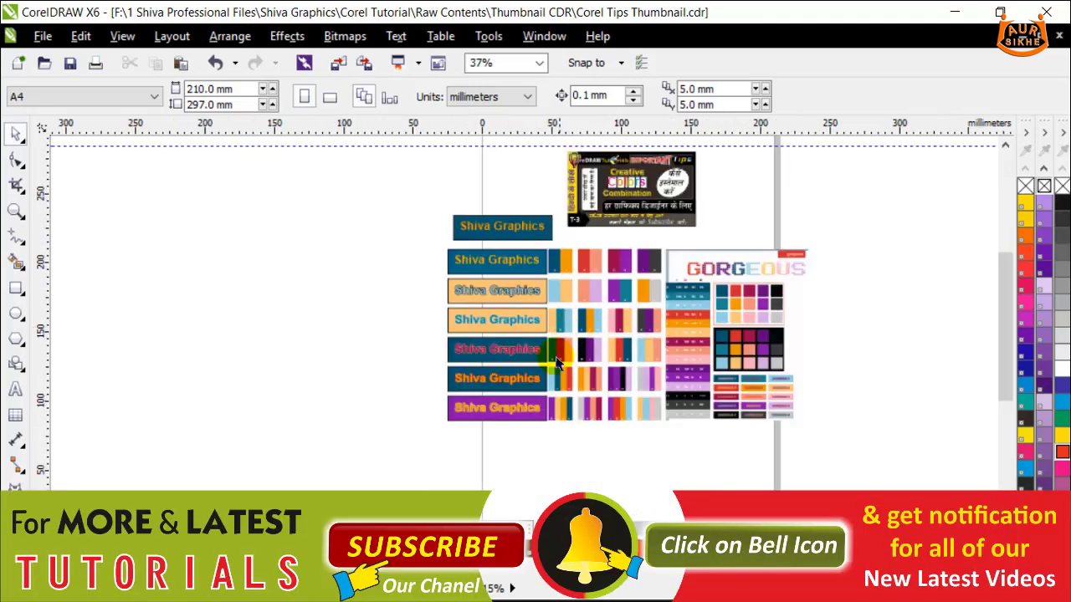
{"action": "scroll", "coordinate": [516, 368], "scroll_direction": "up", "scroll_amount": 3}
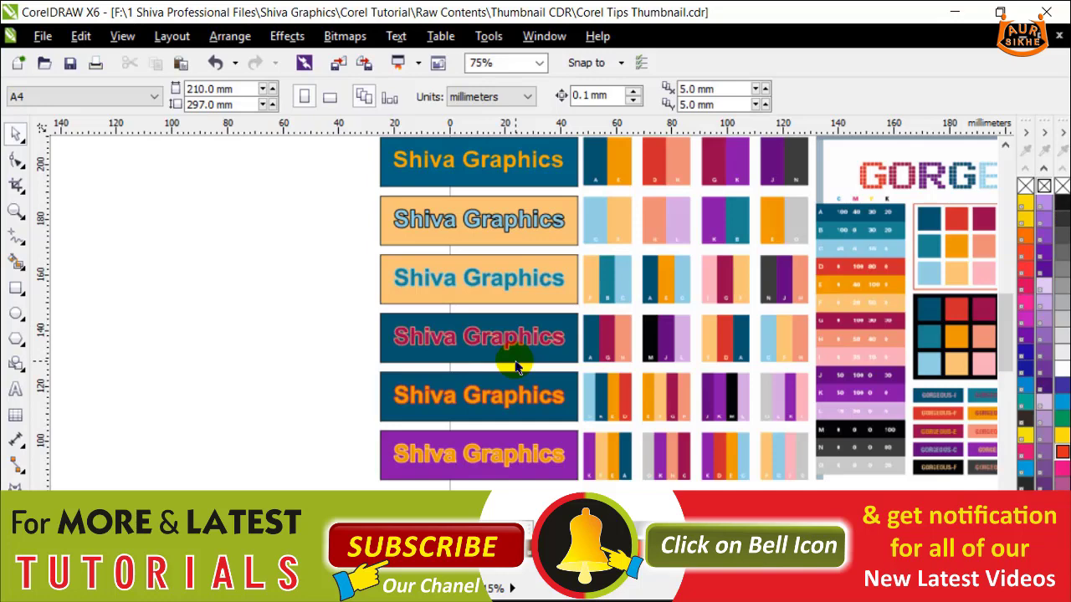